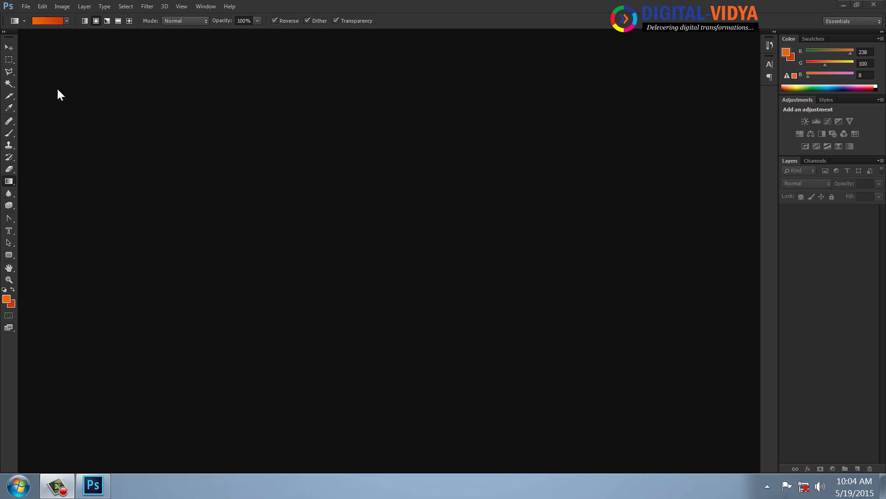
- Create a 1500×800 px white document named 'Inner Shadow Demo' with the Fit to Screen preset
left_click(26, 6)
left_click(37, 16)
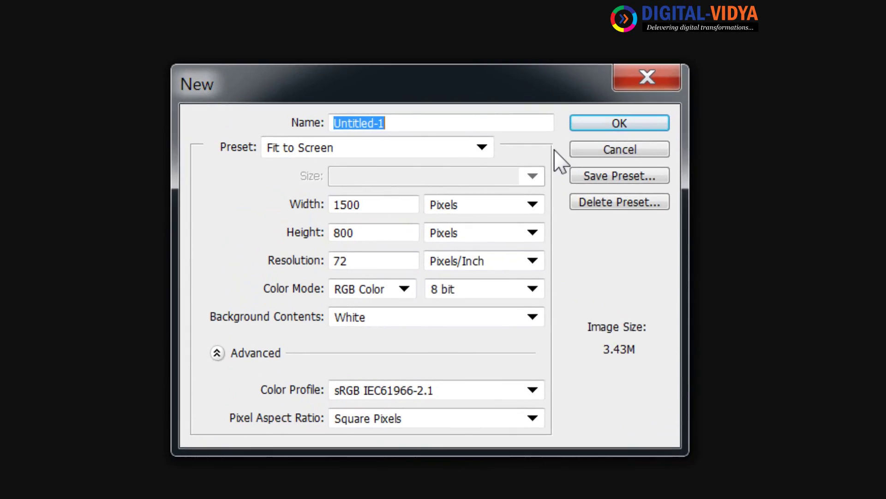
type("Inne")
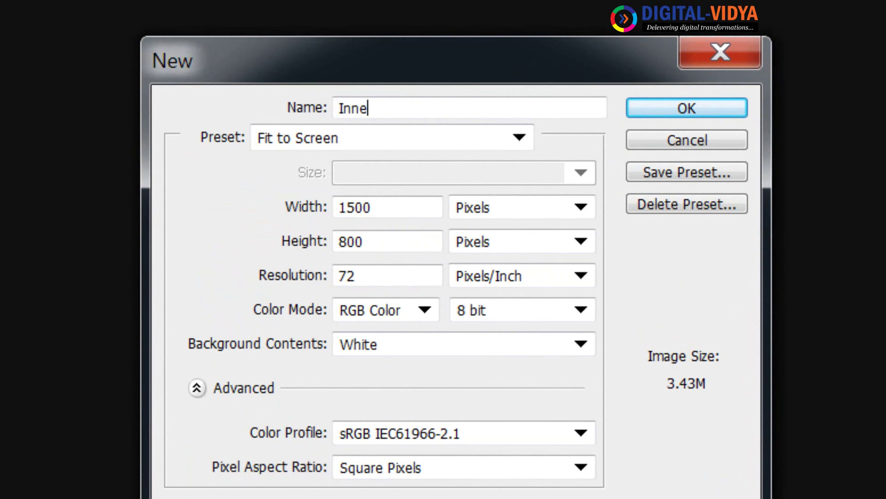
type("r Shadow")
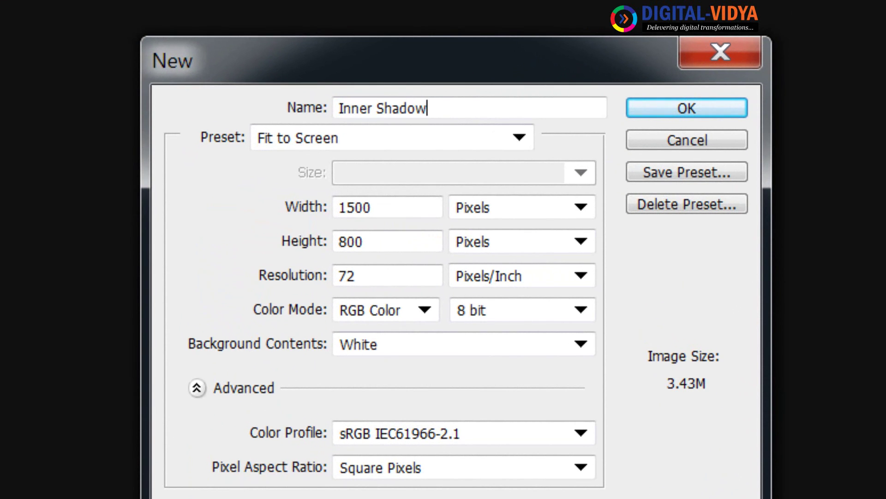
type(" Demo")
double_click(381, 208)
double_click(396, 236)
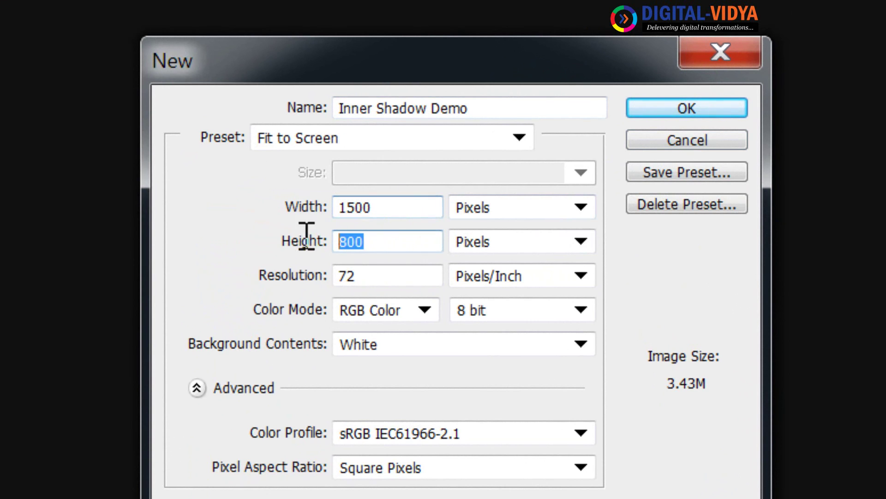
left_click(369, 206)
double_click(370, 208)
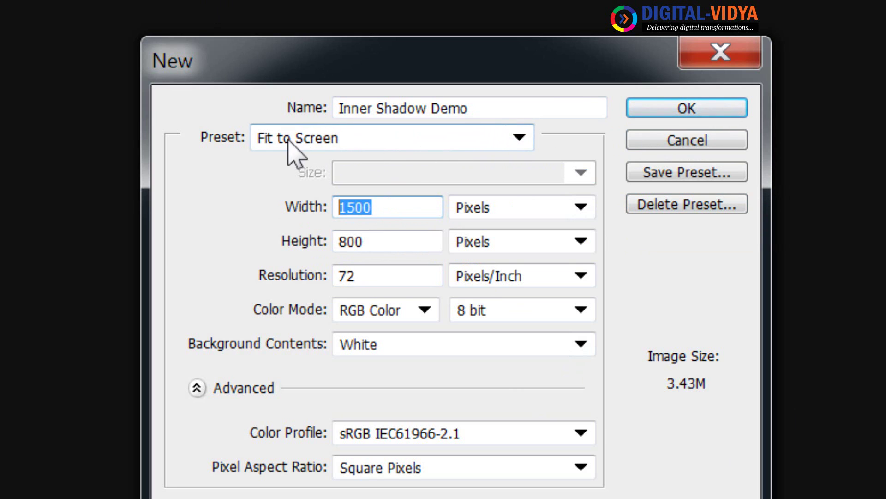
left_click(416, 140)
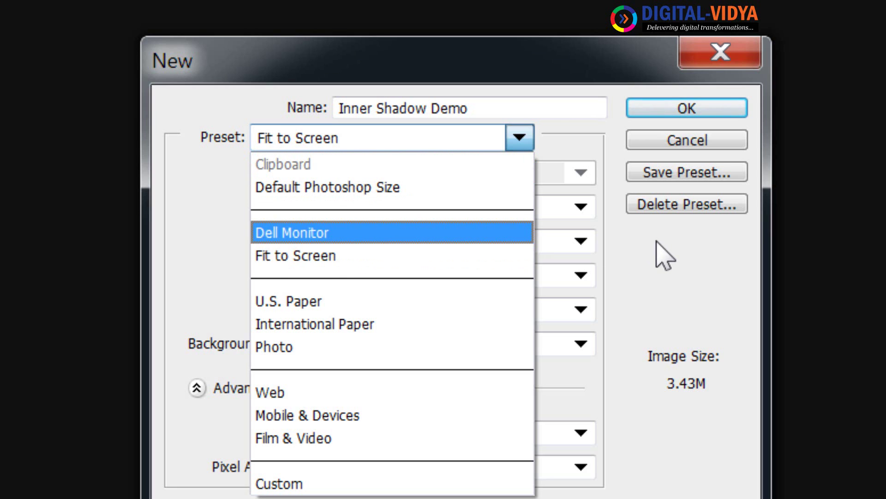
left_click(534, 65)
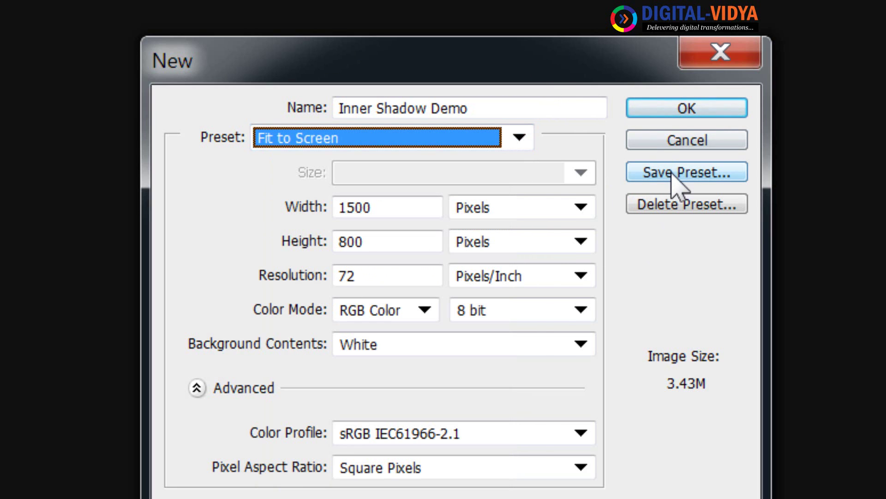
left_click(687, 111)
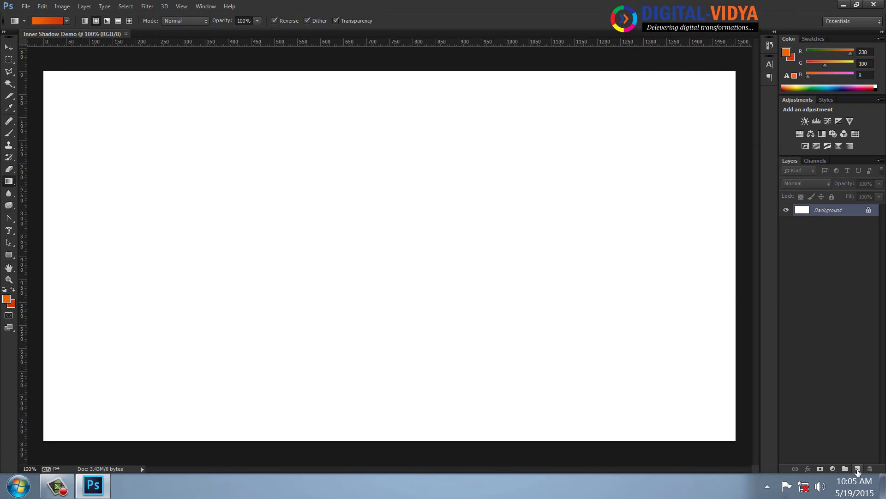
- Add Layer 1 and drag a radial gradient from the canvas centre, with Reverse unchecked
left_click(856, 469)
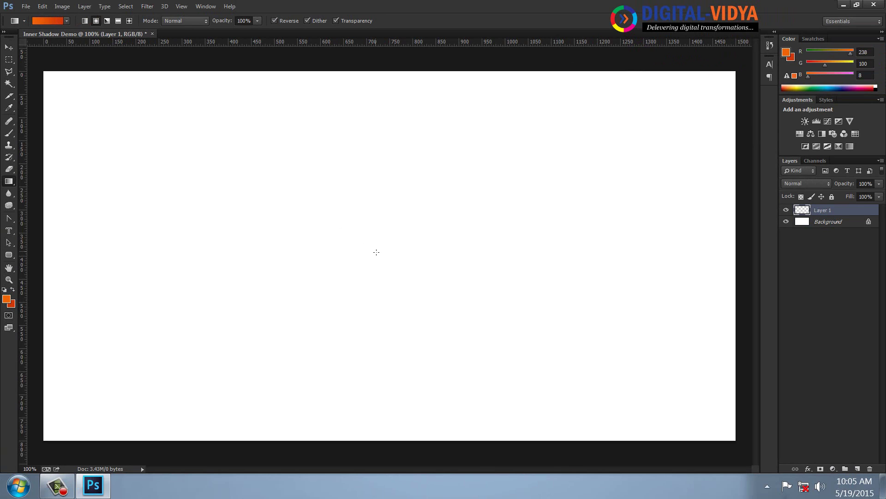
left_click_drag(376, 256, 37, 256)
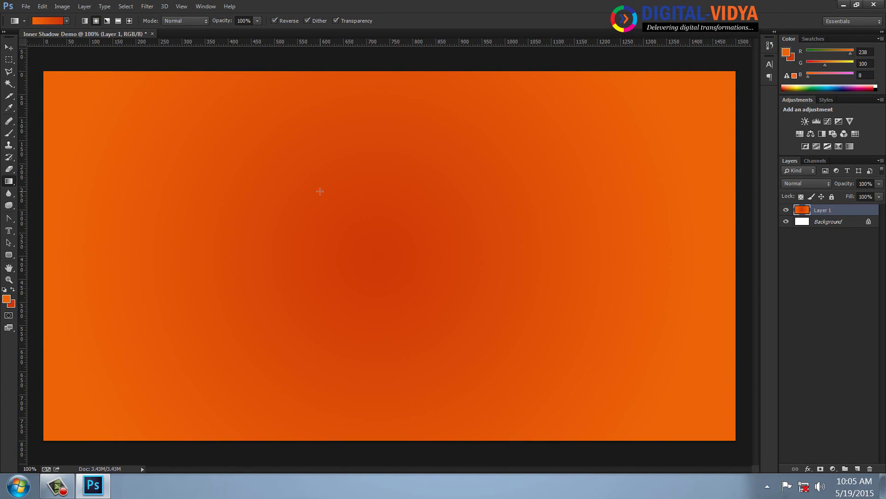
left_click(275, 21)
left_click_drag(383, 253, 275, 257)
left_click_drag(46, 254, 46, 254)
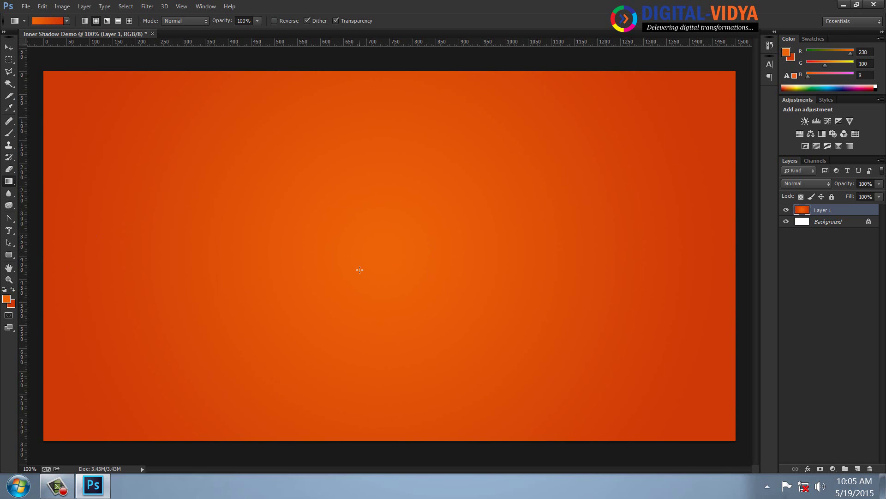
- Open the silhouette image 6cyXxg4Ei.jpg
left_click(27, 6)
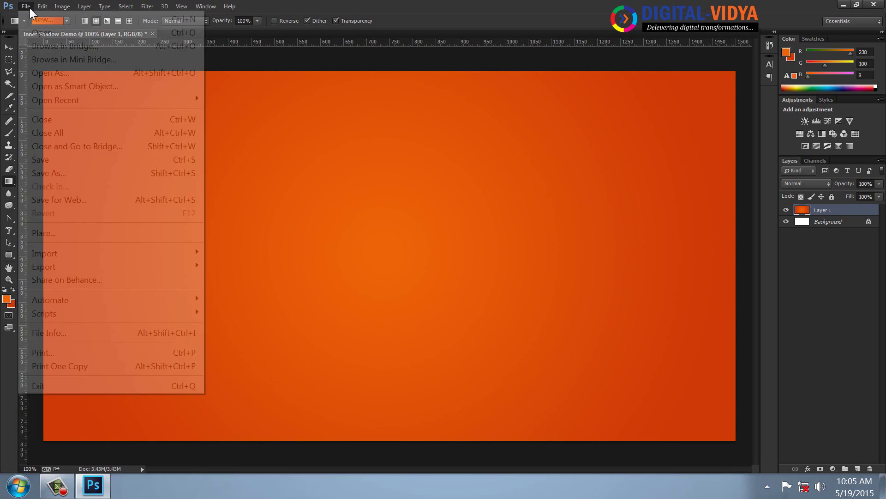
left_click(39, 31)
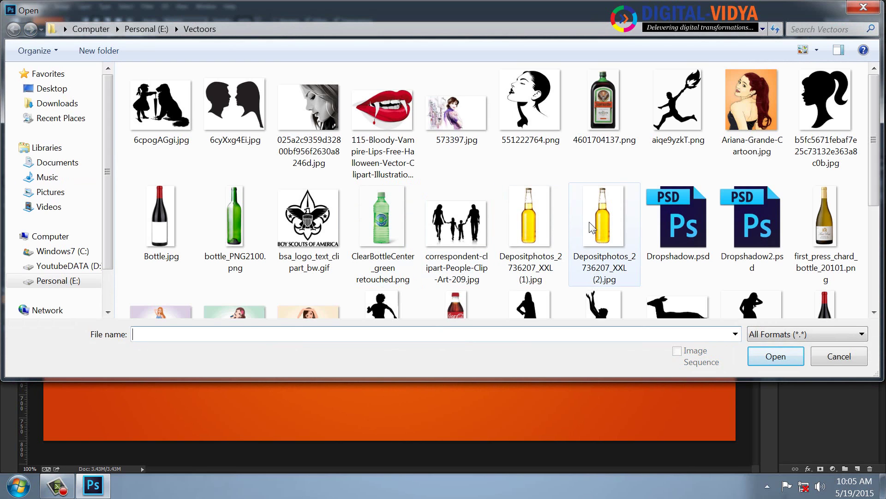
left_click(602, 226)
left_click(224, 101)
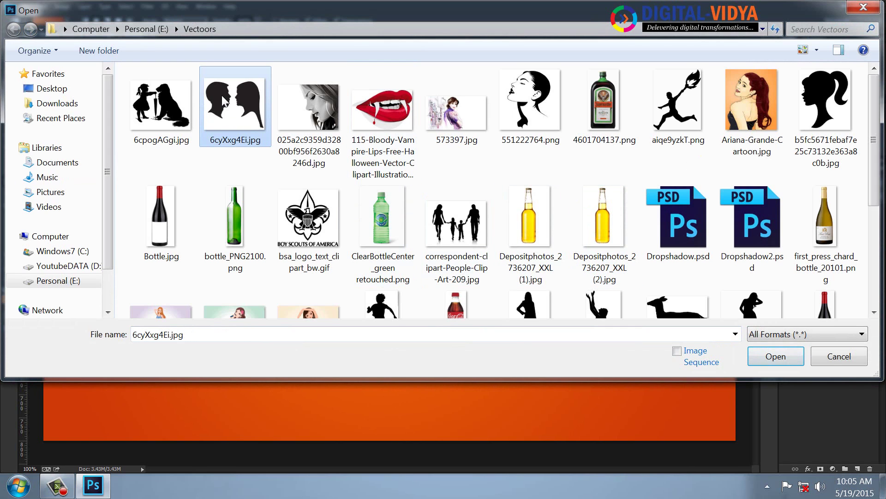
double_click(223, 100)
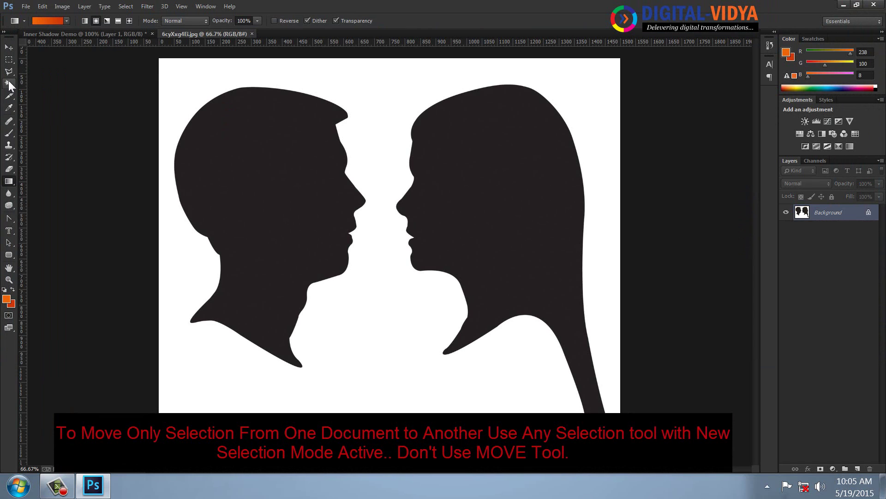
- Magic Wand both head silhouettes in Add mode and drag the outline onto the gradient document
left_click(9, 85)
left_click(256, 146)
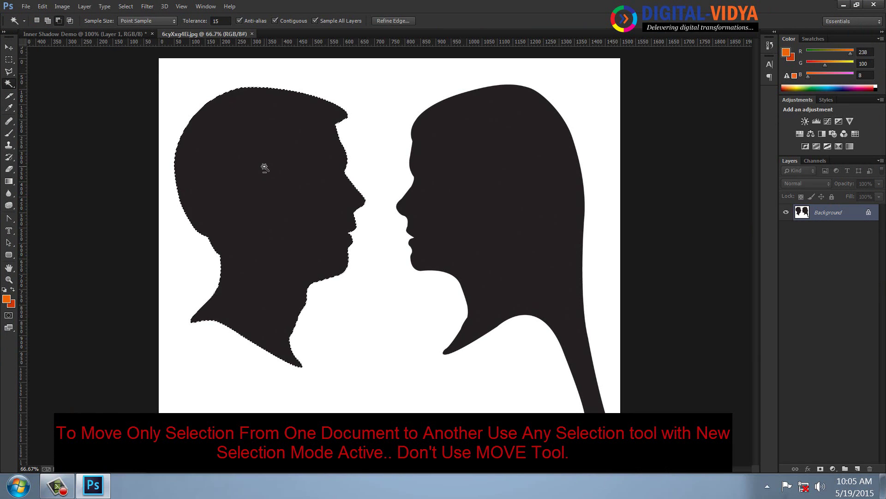
left_click(47, 21)
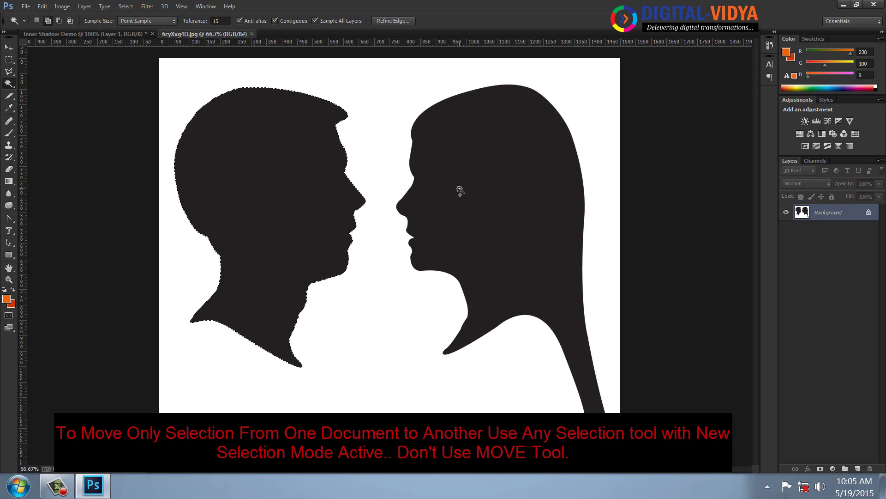
left_click(451, 197)
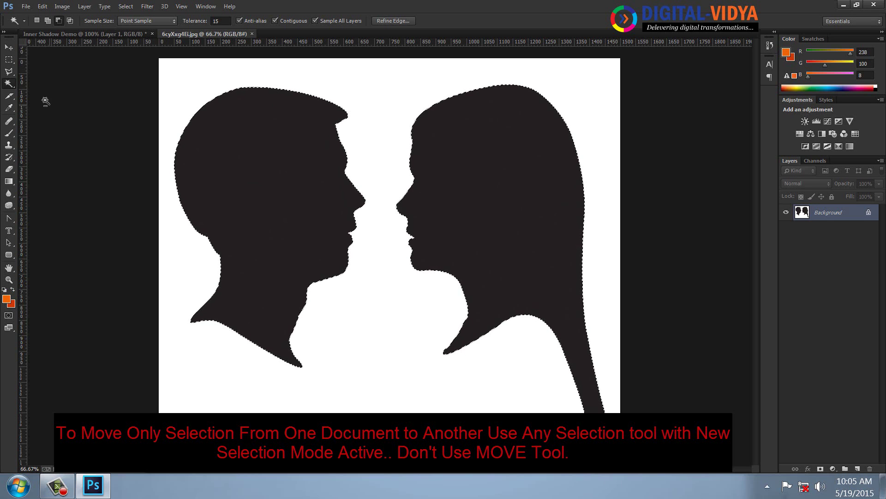
left_click(11, 60)
left_click_drag(255, 140, 287, 213)
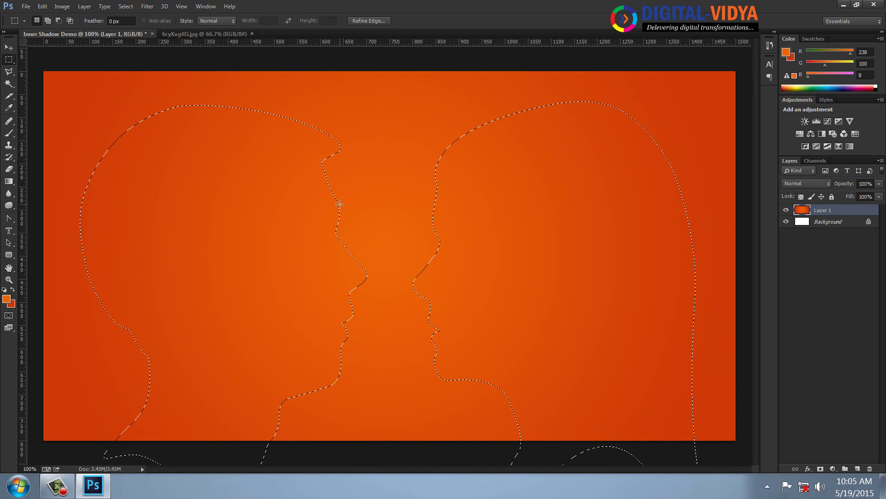
- Copy the selected gradient to a new Layer 2 with Layer Via Copy and hide Layer 1
left_click(84, 7)
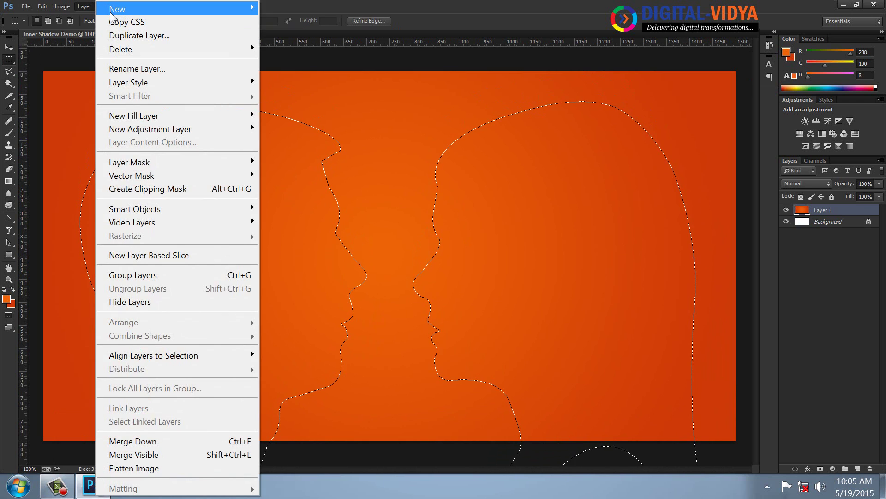
mouse_move(111, 14)
left_click(334, 68)
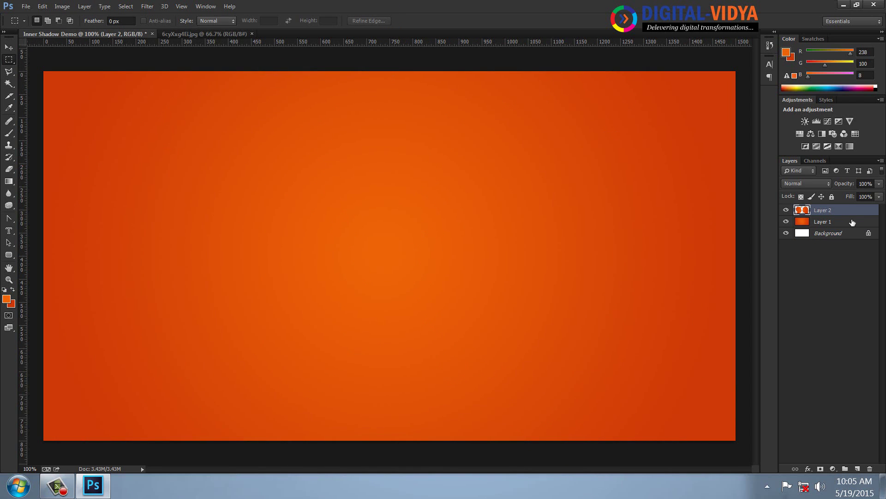
left_click(786, 221)
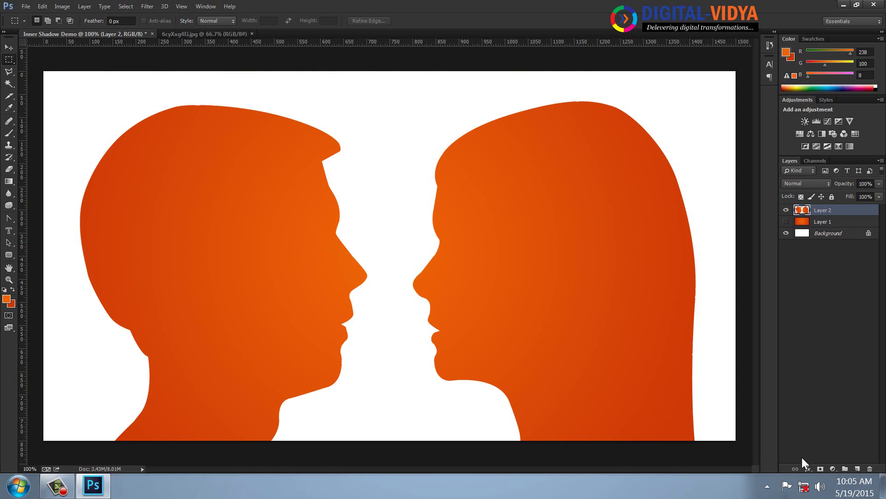
left_click(808, 468)
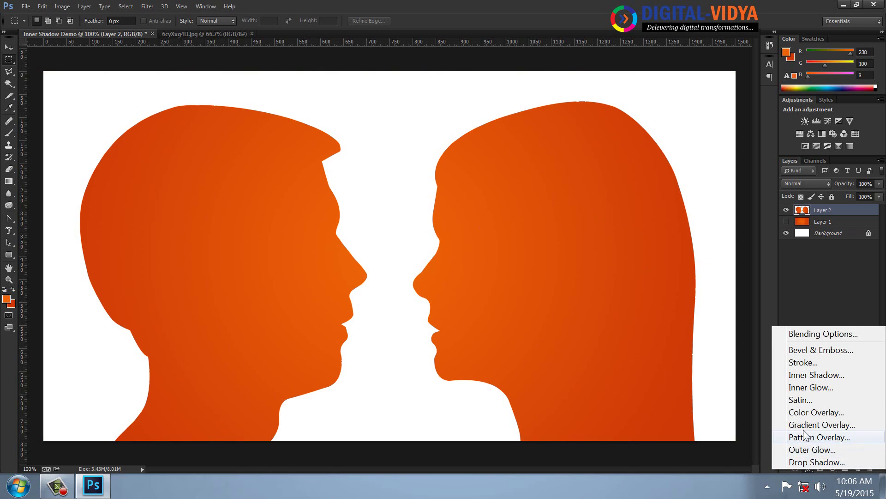
- Add an Inner Shadow to Layer 2 with size 250 px and choke 11%
left_click(809, 376)
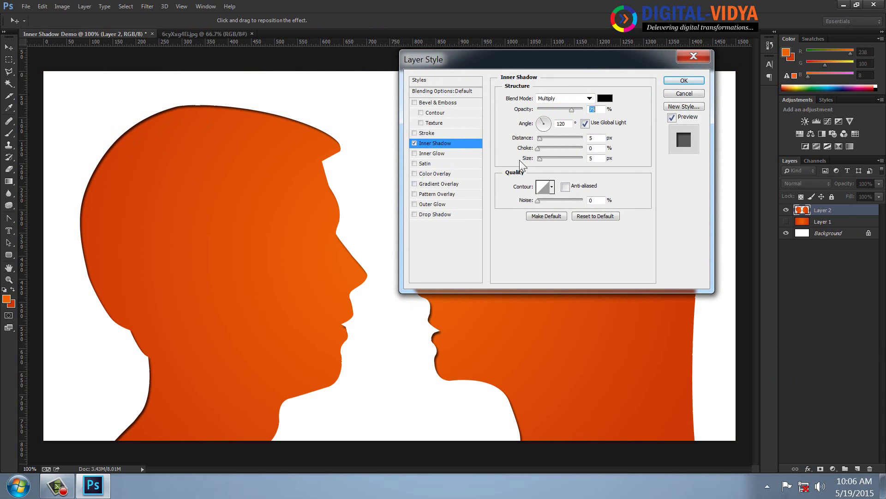
left_click_drag(540, 159, 688, 169)
left_click(686, 178)
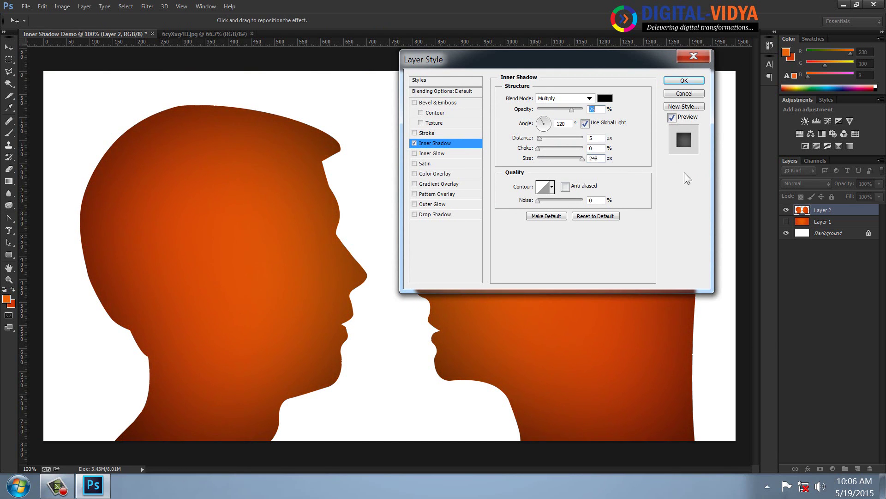
left_click_drag(584, 159, 598, 165)
left_click_drag(538, 148, 539, 126)
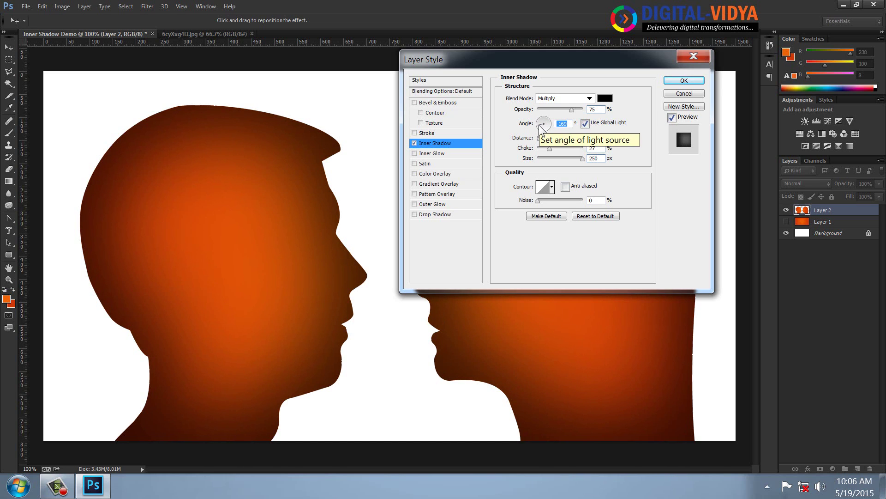
- Try several contour presets, settle on a curved contour, and apply the inner shadow
left_click(553, 186)
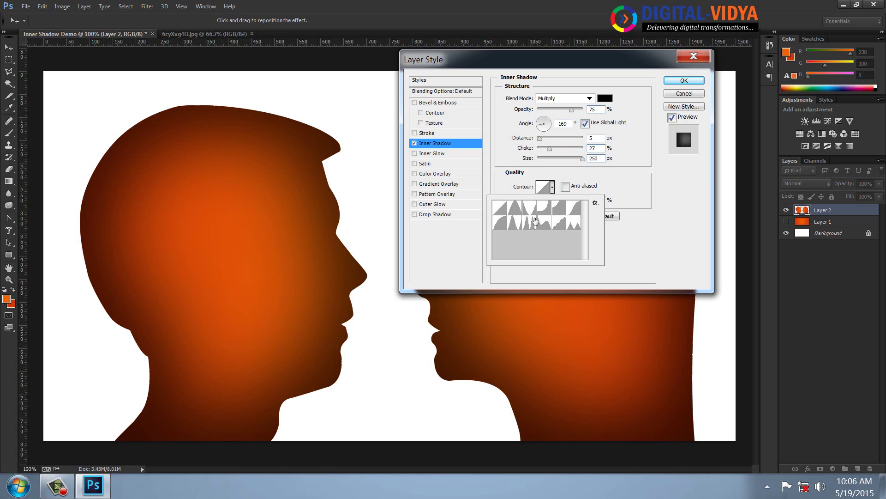
left_click(532, 222)
left_click(519, 222)
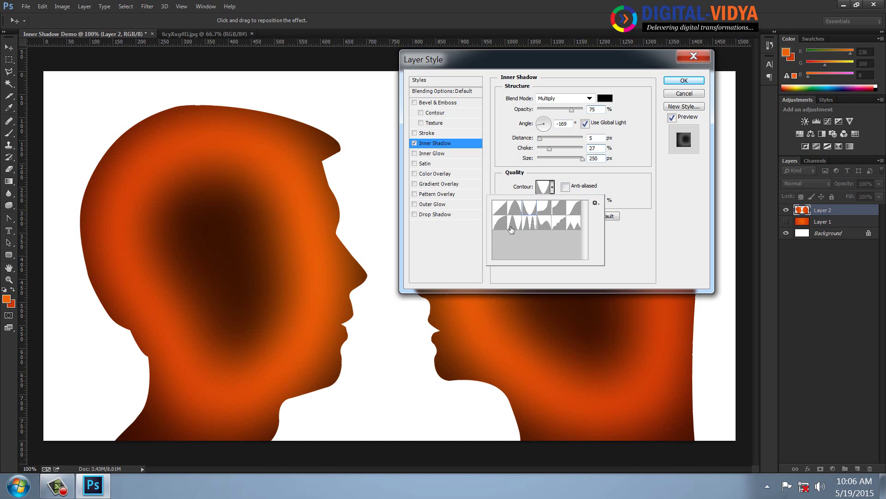
left_click(512, 227)
left_click(507, 211)
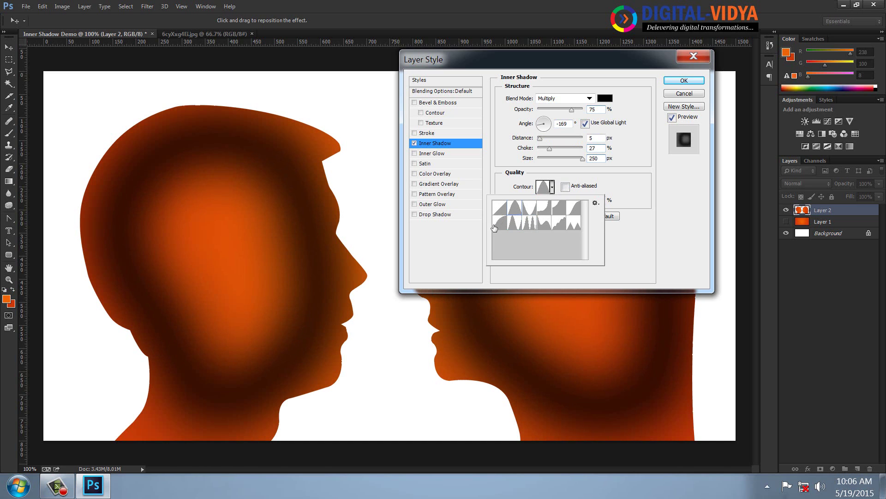
left_click(500, 223)
left_click(500, 209)
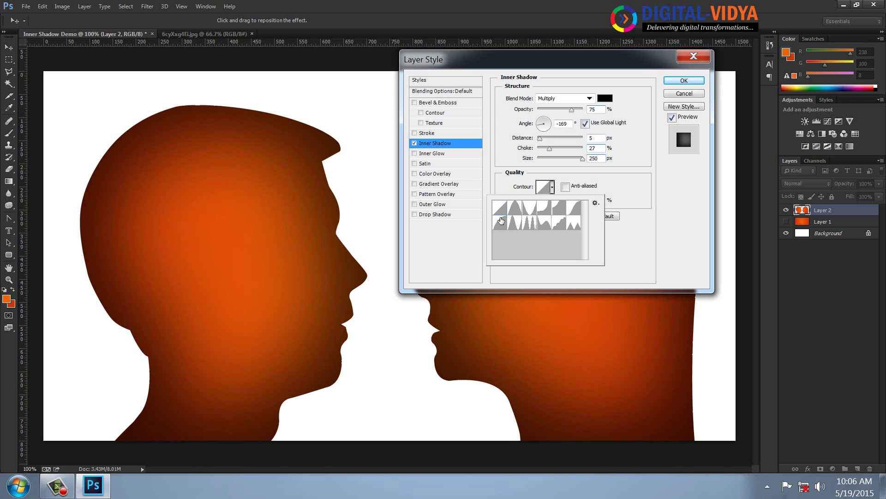
left_click(500, 223)
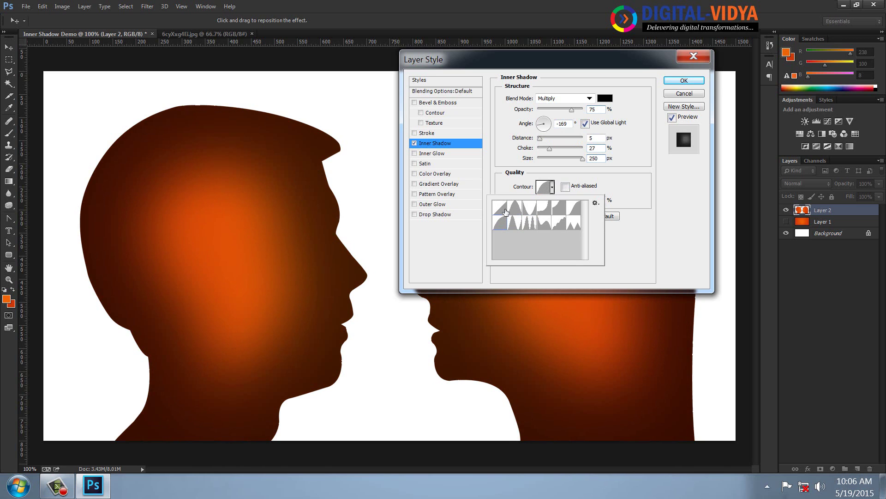
left_click(685, 84)
left_click(684, 81)
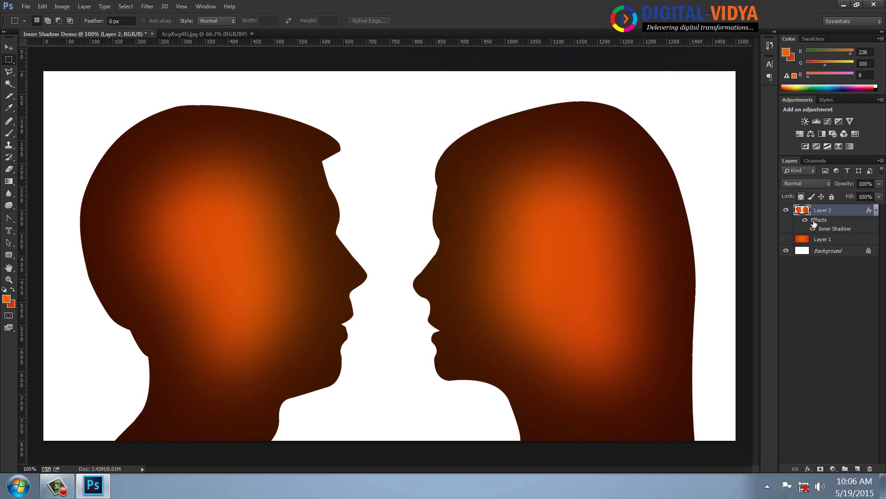
- Show Layer 1's orange background and switch the Inner Shadow contour to Linear
left_click(787, 239)
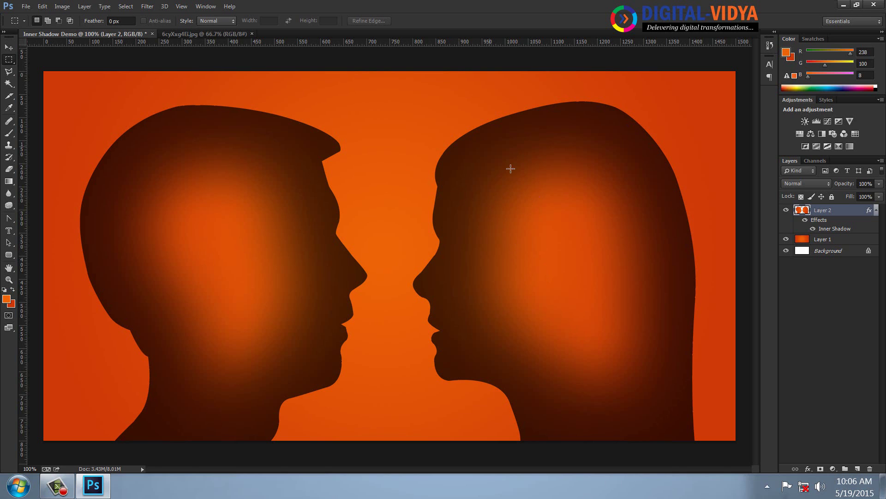
double_click(827, 229)
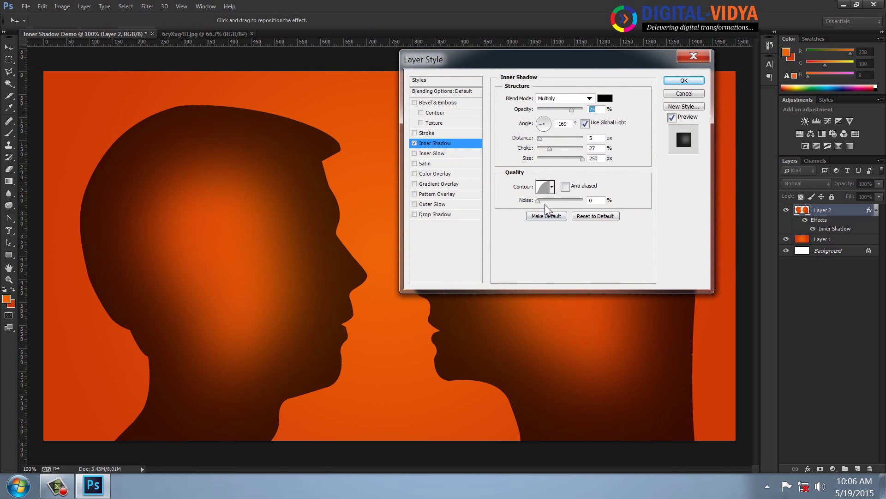
left_click(552, 186)
left_click(501, 211)
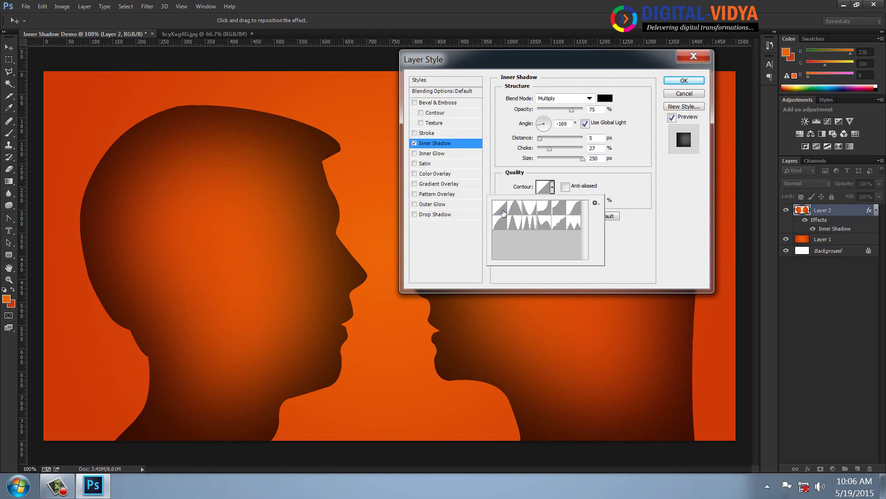
left_click(460, 60)
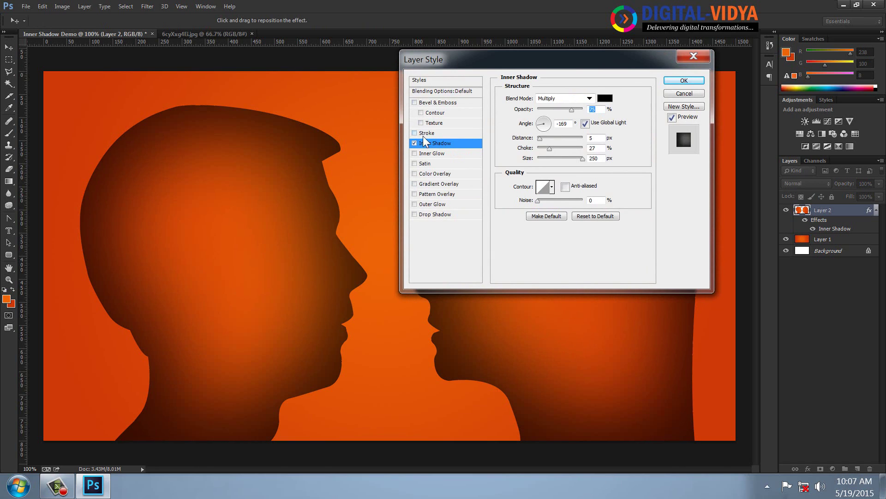
- Add a large, soft drop shadow to the heads in bright yellow
left_click(414, 214)
left_click(433, 215)
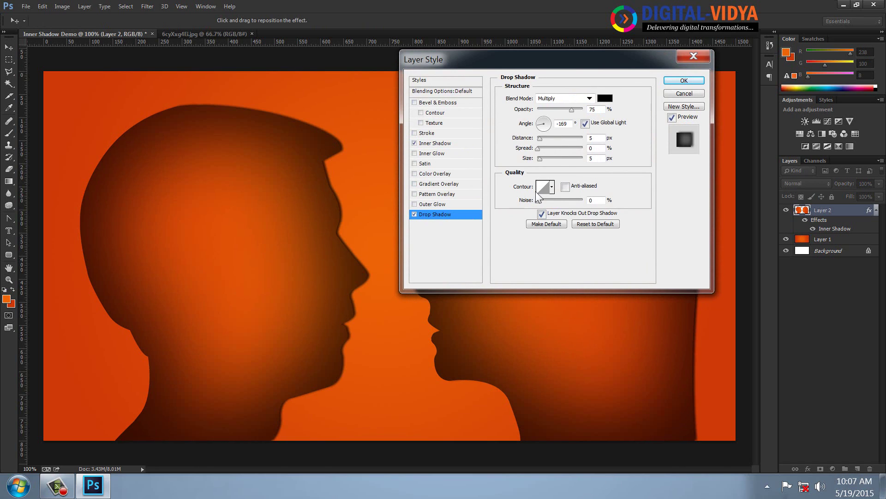
left_click_drag(540, 160, 553, 166)
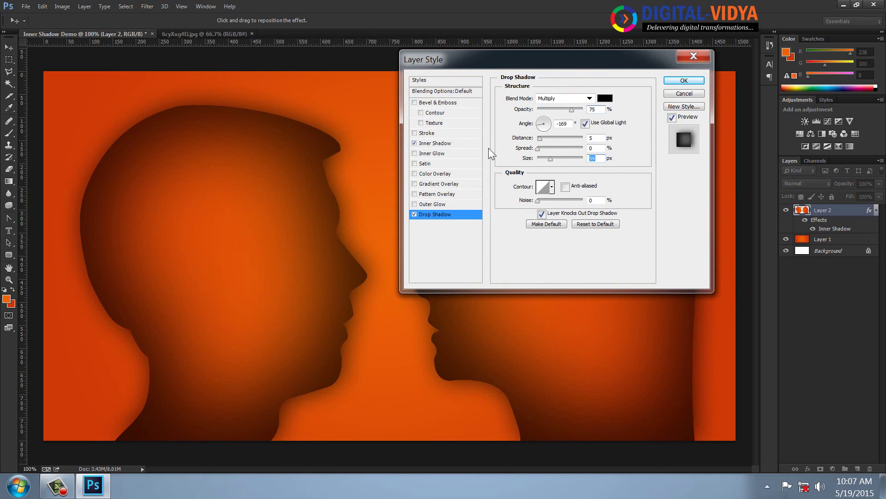
left_click(605, 98)
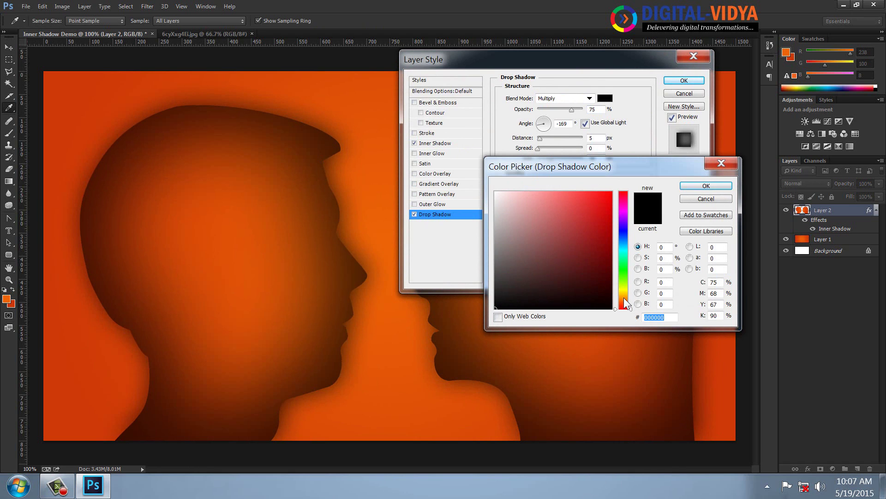
left_click(625, 289)
left_click(608, 199)
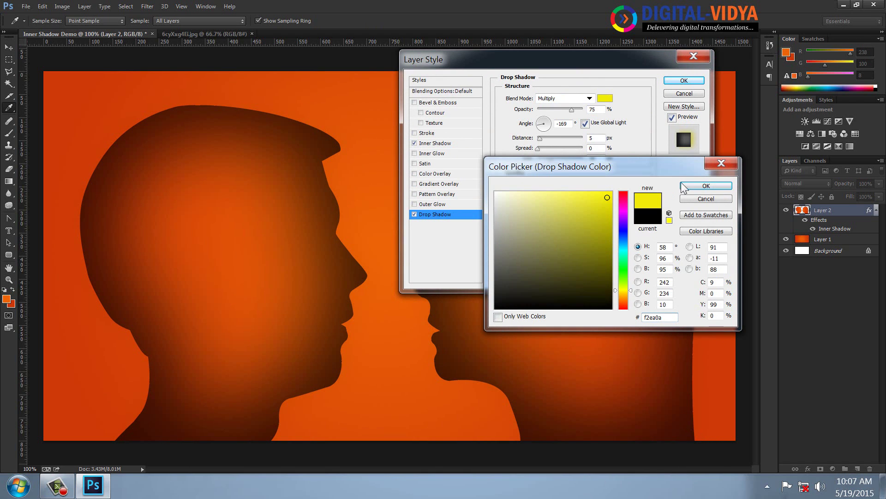
left_click(706, 186)
- Set the drop shadow to Normal blend, distance 23 px and opacity 49%, then apply
left_click(579, 99)
left_click(549, 112)
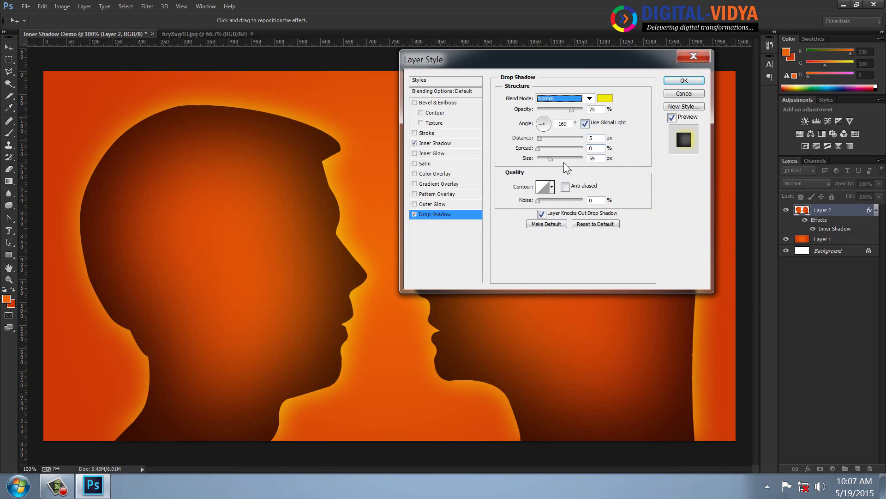
left_click_drag(541, 139, 555, 158)
left_click_drag(572, 110, 559, 111)
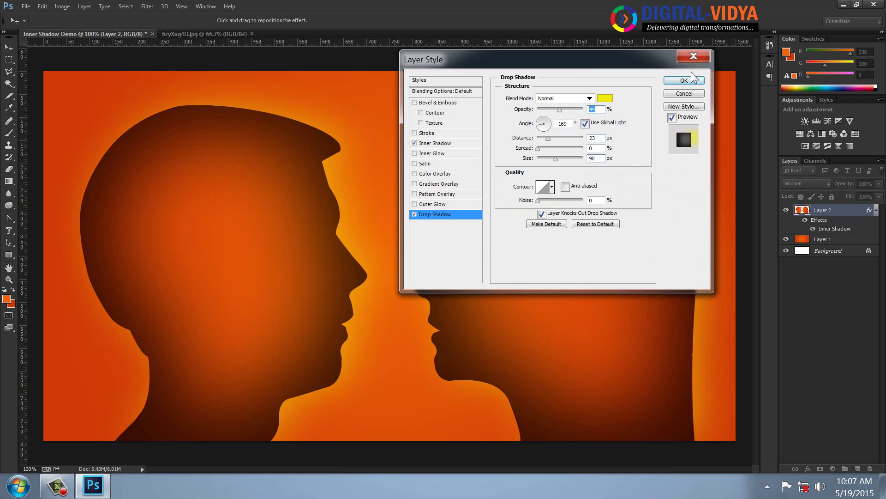
left_click_drag(557, 54, 637, 124)
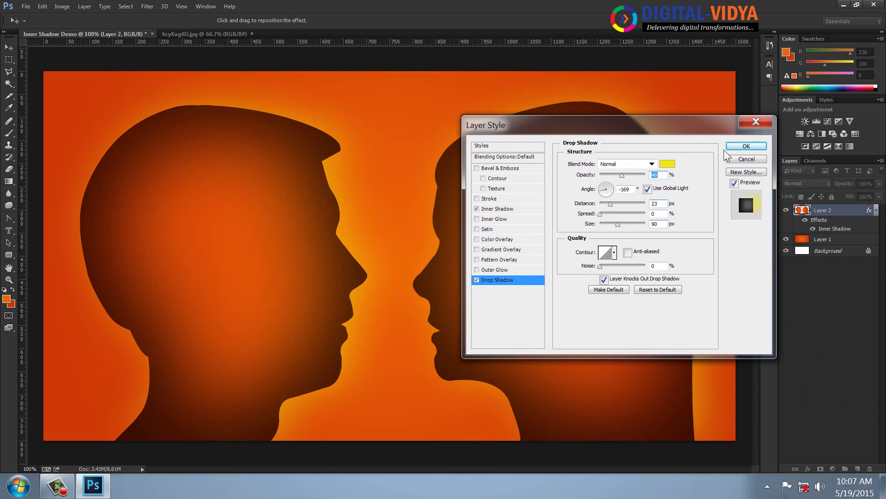
left_click(745, 146)
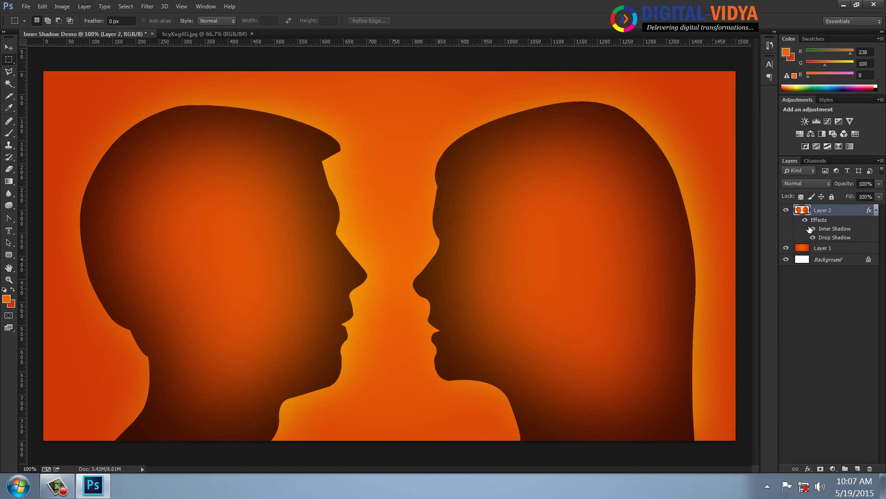
- Toggle the inner shadow and drop shadow off and on to compare the look
left_click(813, 229)
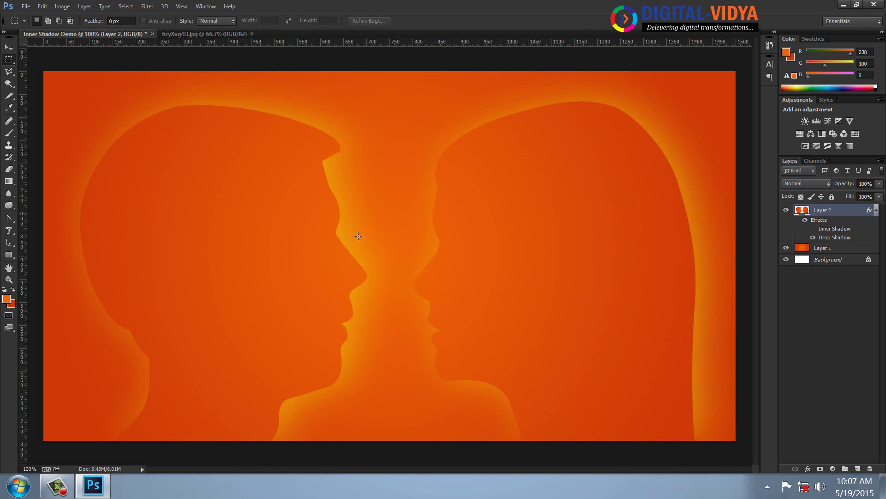
left_click(813, 237)
left_click(813, 229)
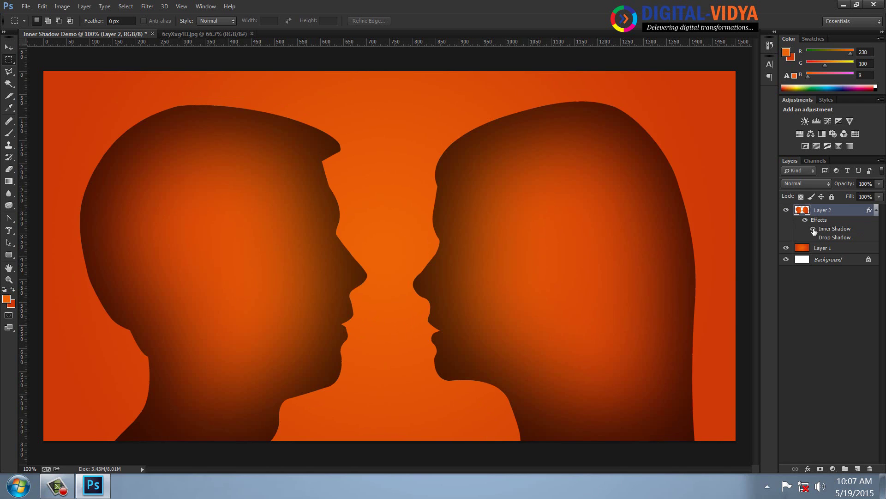
left_click(813, 237)
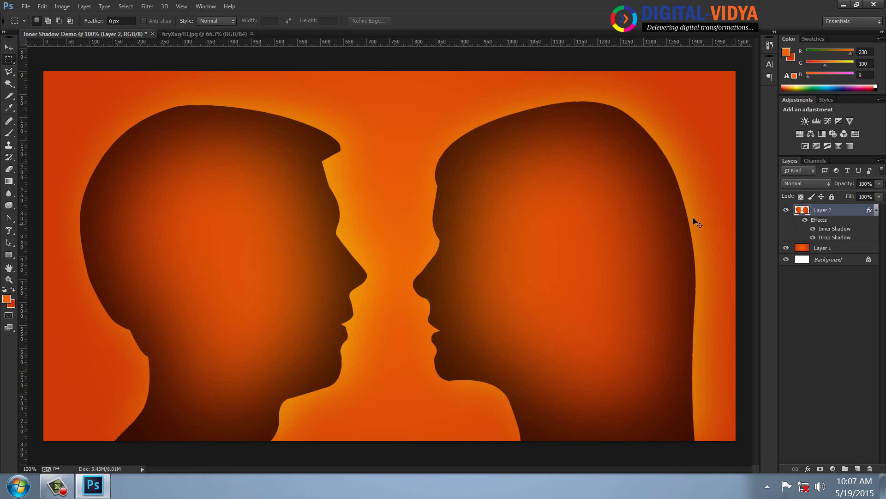
- Create a new 1500×800 document and set the foreground colour to pale cream-yellow
key("ctrl+n")
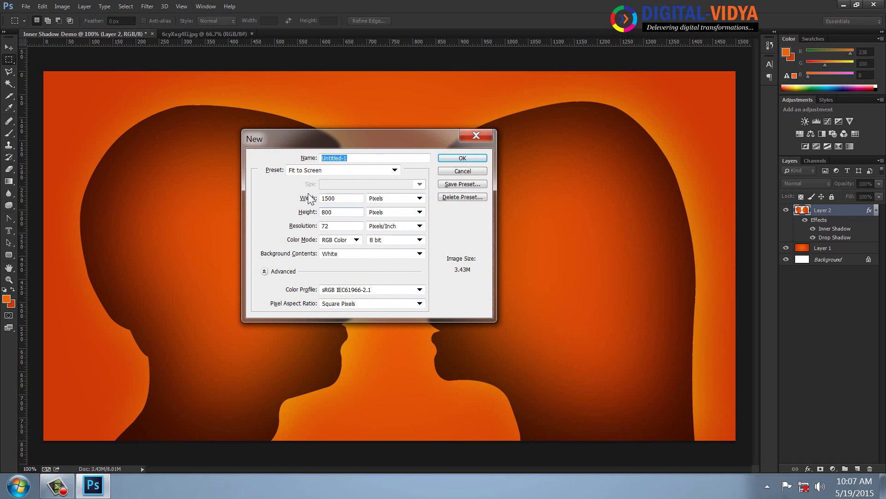
left_click(465, 159)
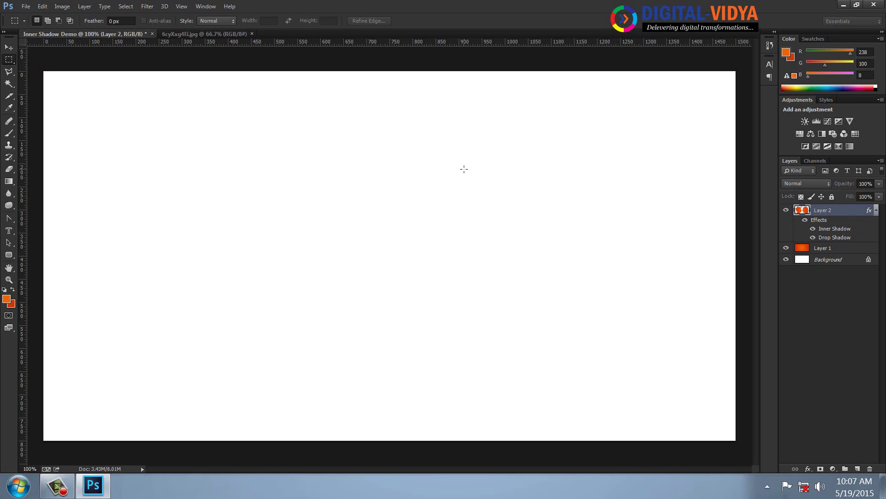
left_click(7, 299)
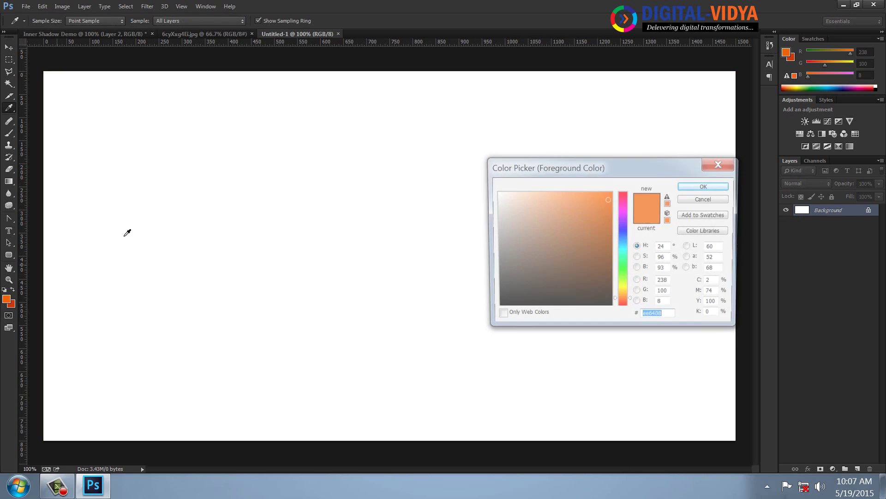
left_click(624, 249)
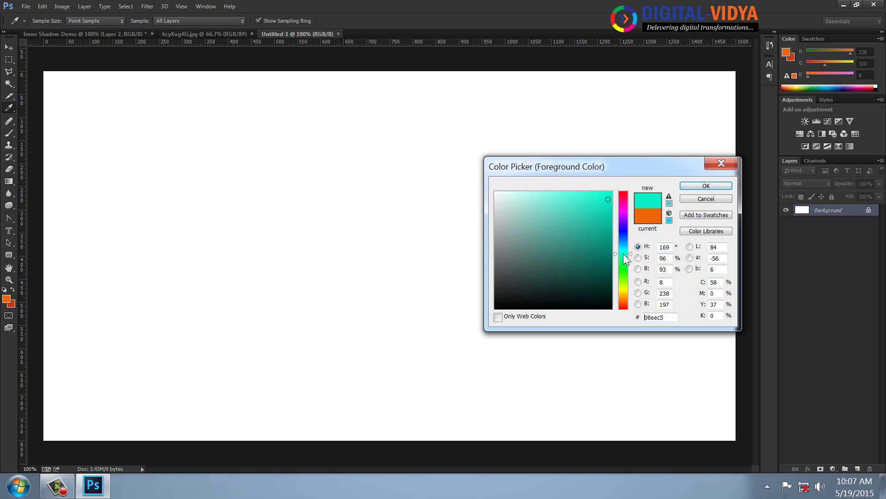
left_click(625, 287)
left_click_drag(511, 194, 510, 201)
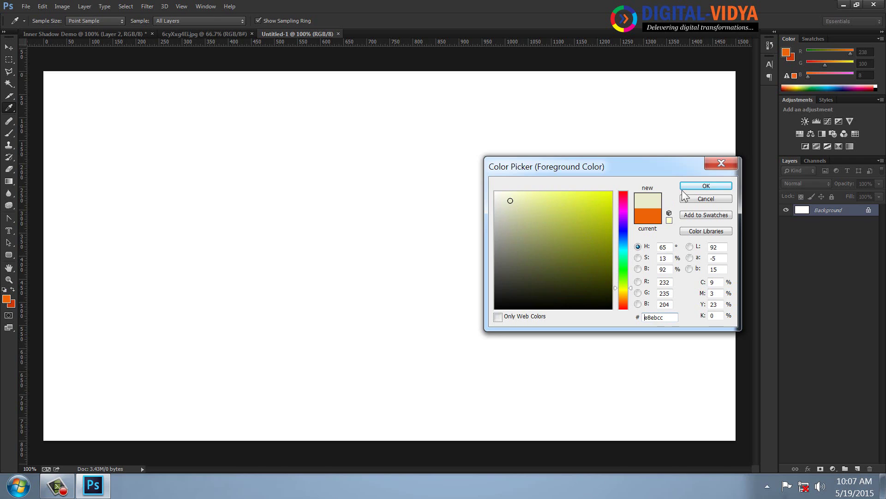
left_click(706, 185)
- Delete the extra empty layer and fill the Background with pale cream (R232, G235, B204)
key("m")
left_click(858, 469)
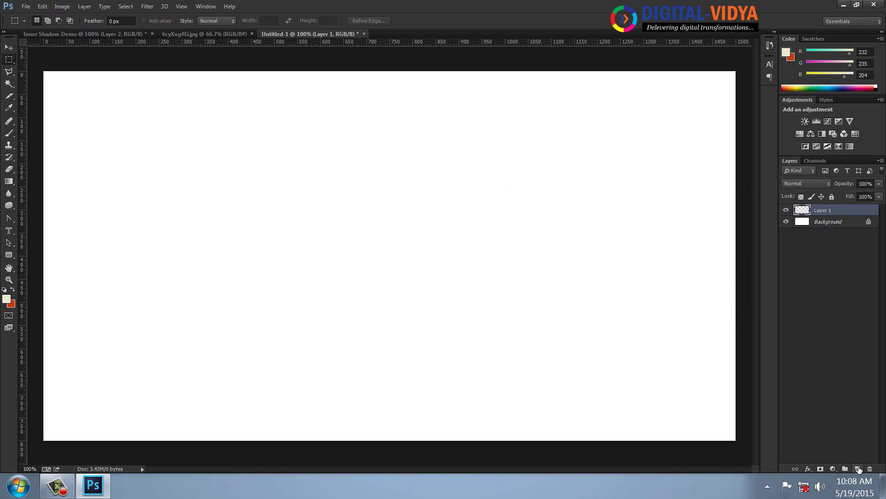
key("Delete")
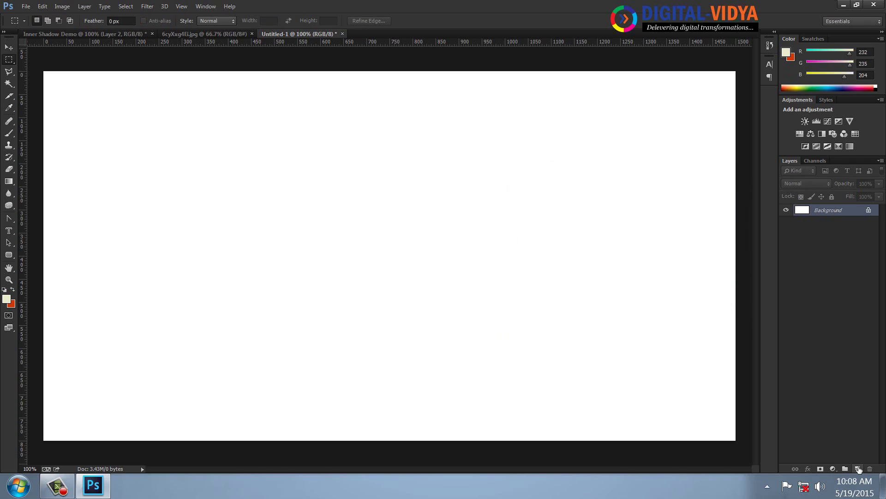
key("alt+BackSpace")
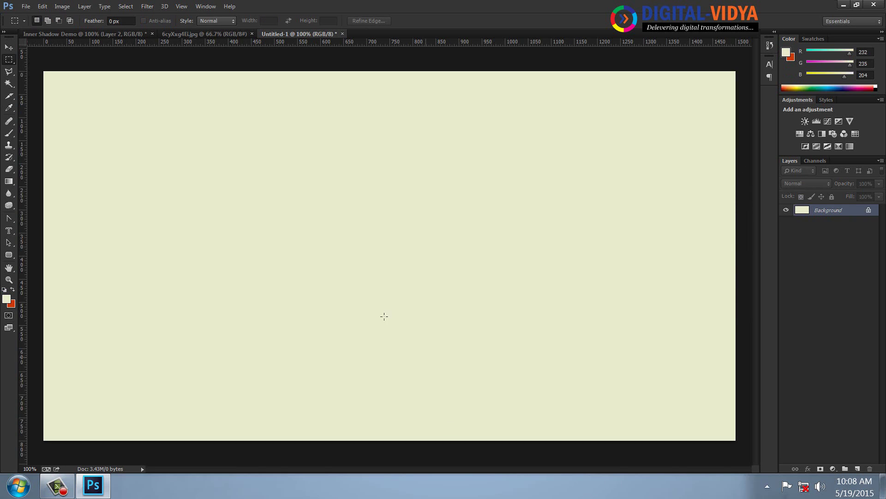
- Type 'DIGITAL' in pale cream with the Horizontal Type Tool and centre it on the canvas
left_click(9, 230)
left_click(51, 229)
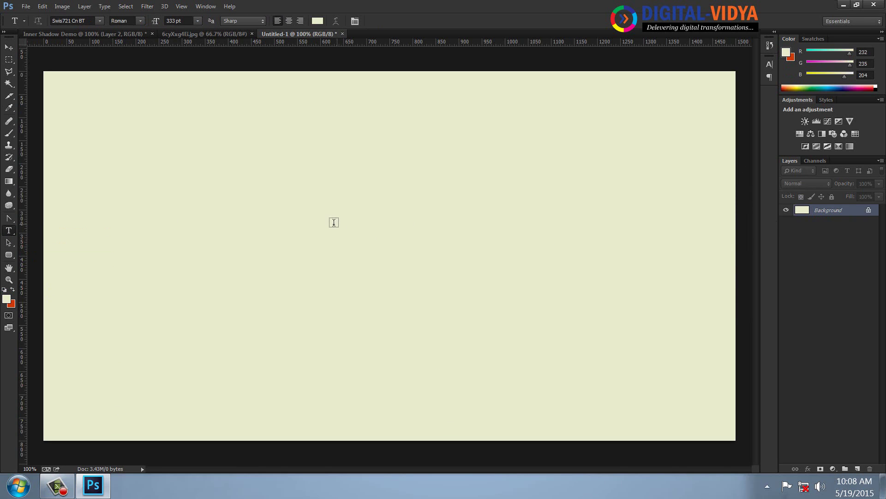
left_click(289, 230)
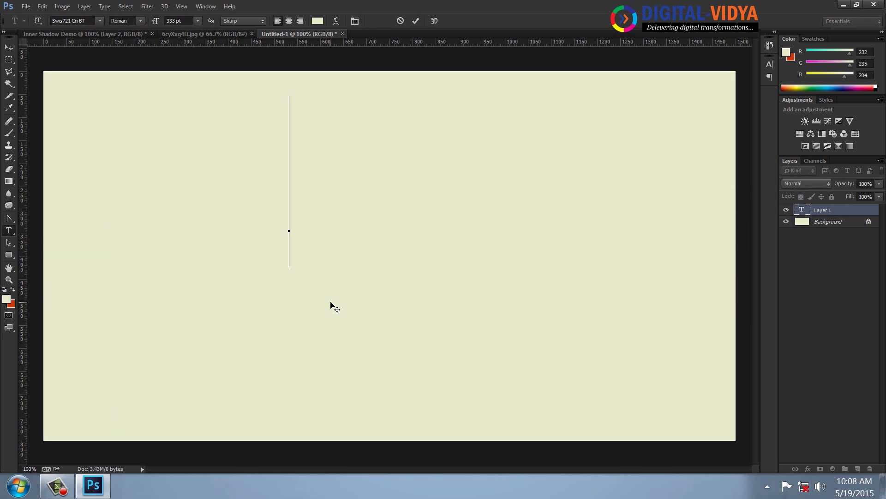
type("DIGI")
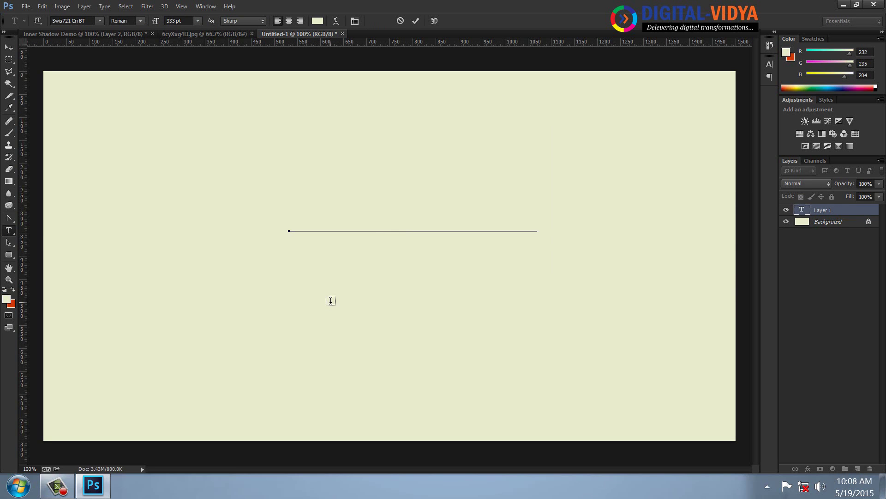
type("TAL")
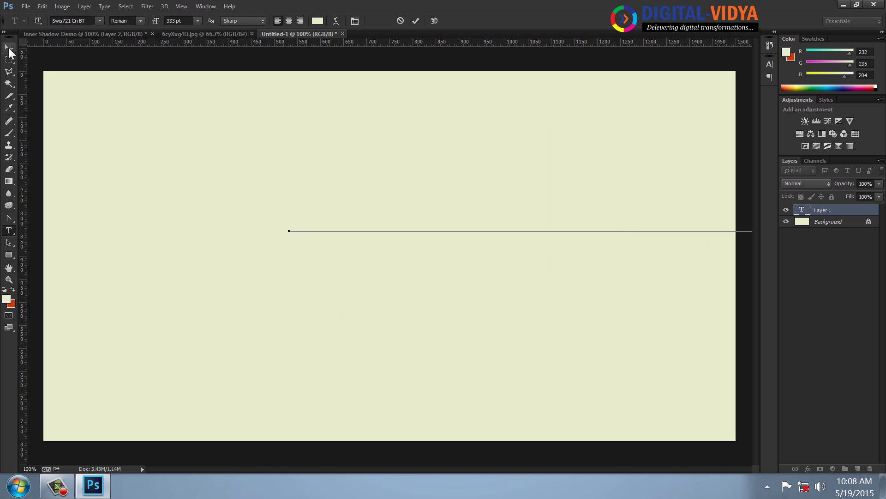
left_click(8, 49)
left_click(787, 221)
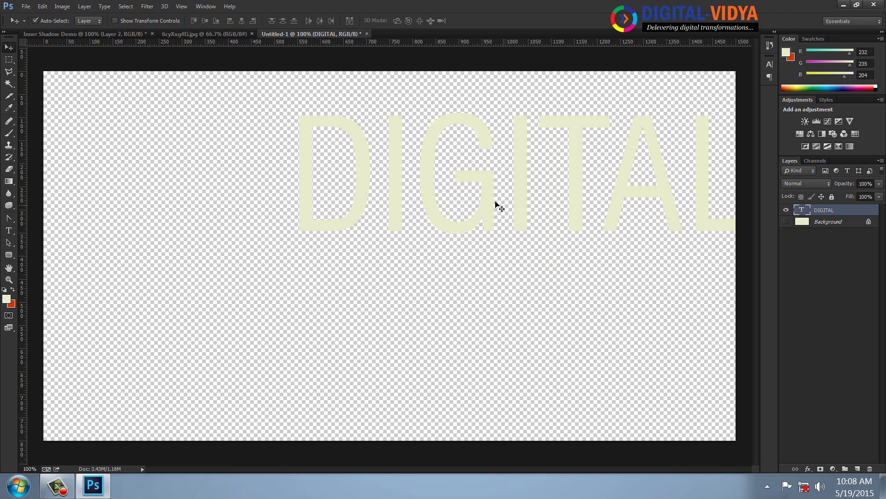
left_click_drag(487, 212, 369, 263)
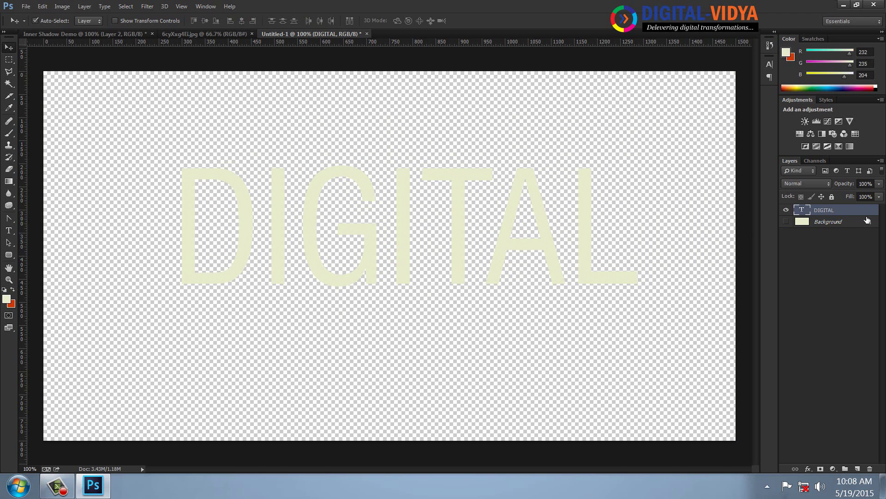
left_click(787, 222)
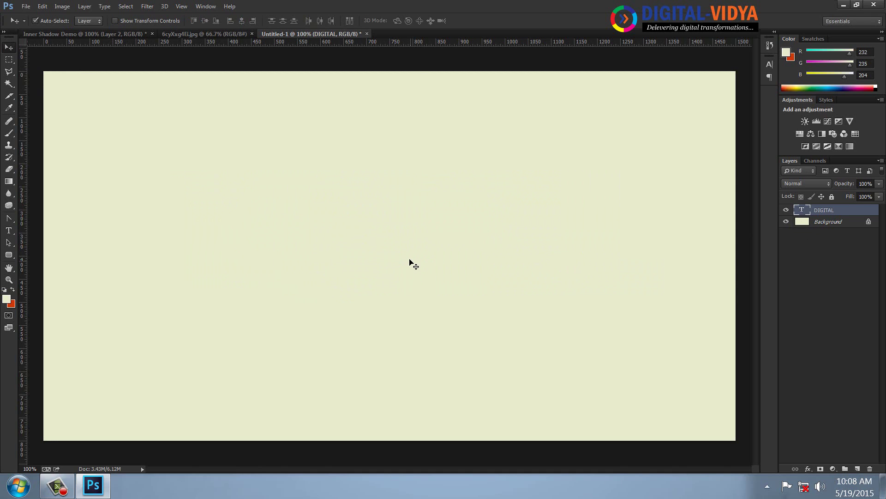
left_click(807, 469)
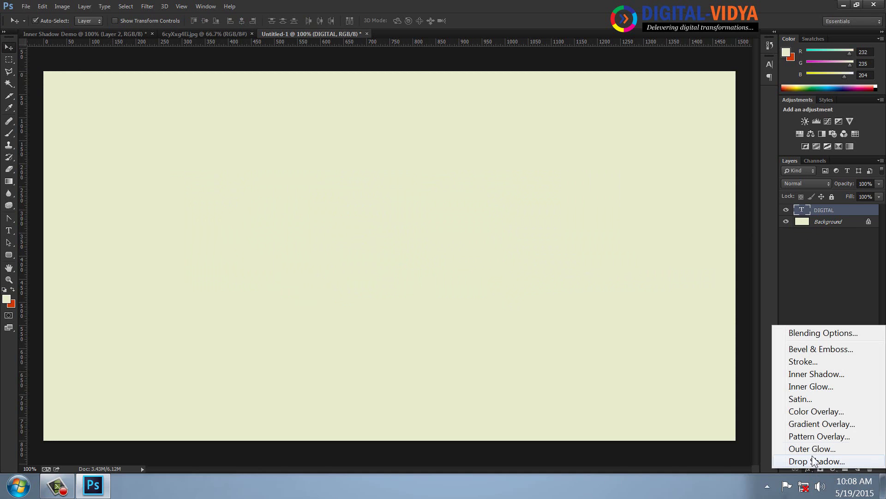
- Give the DIGITAL text an 18 px inner shadow and a 24 px drop shadow
left_click(801, 373)
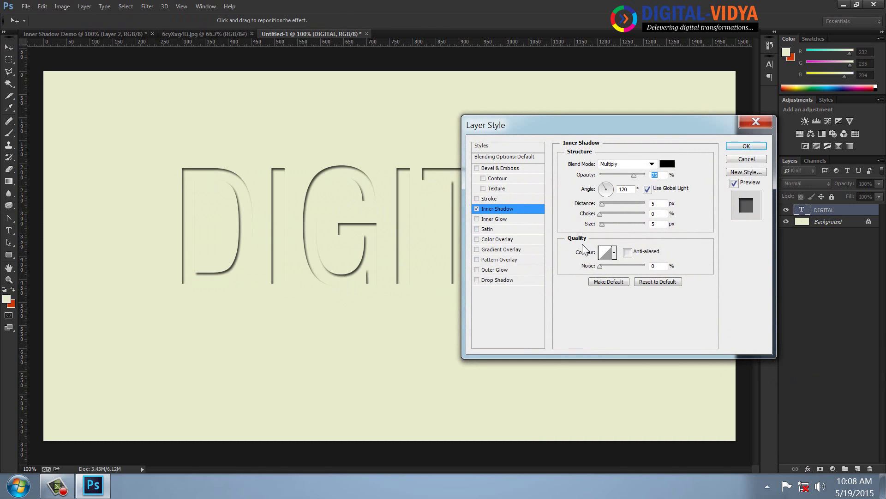
left_click_drag(605, 225, 605, 223)
left_click_drag(556, 130, 635, 159)
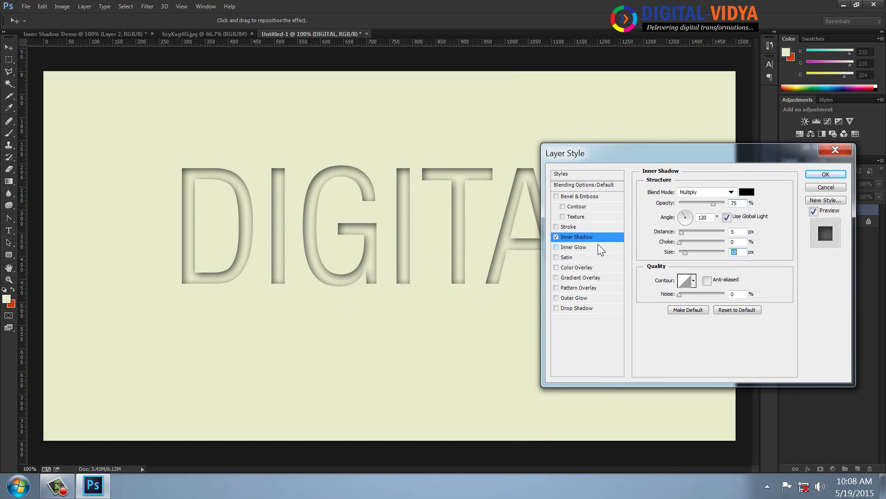
left_click(575, 308)
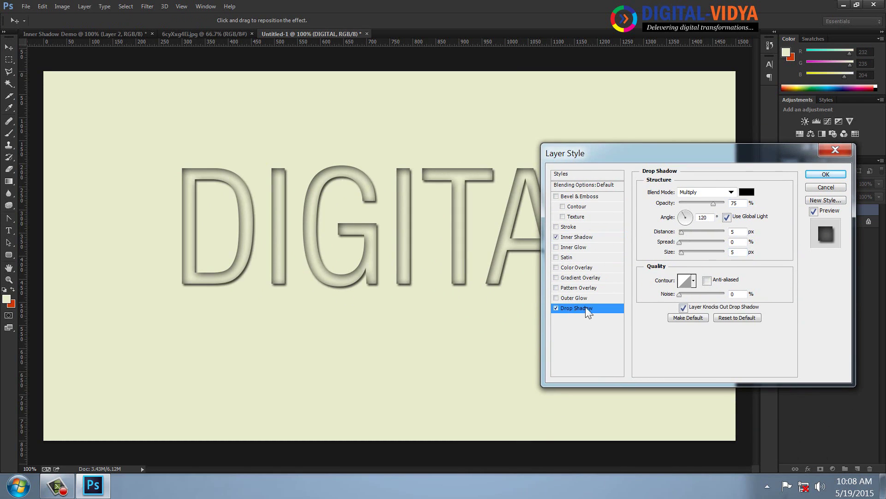
left_click_drag(683, 253, 685, 251)
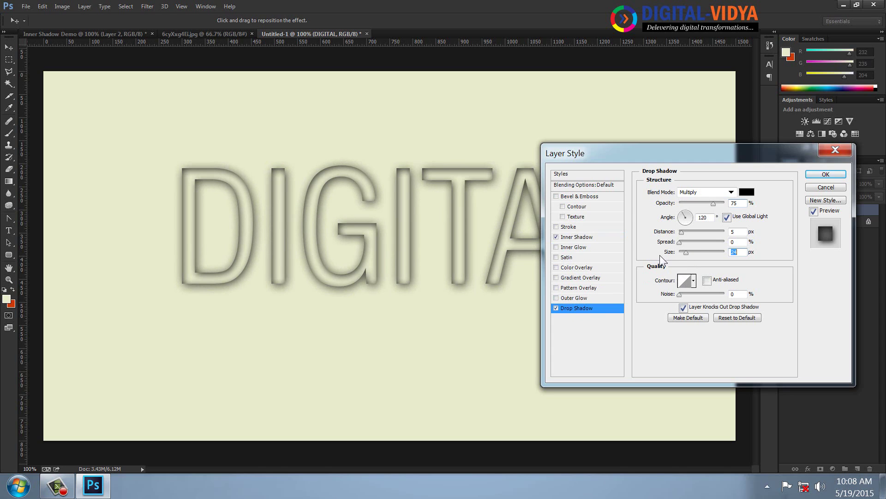
left_click(826, 175)
- In a new 1500×800 document, fill a new layer with a yellow (226,245,10) to orange-red radial gradient
key("ctrl+n")
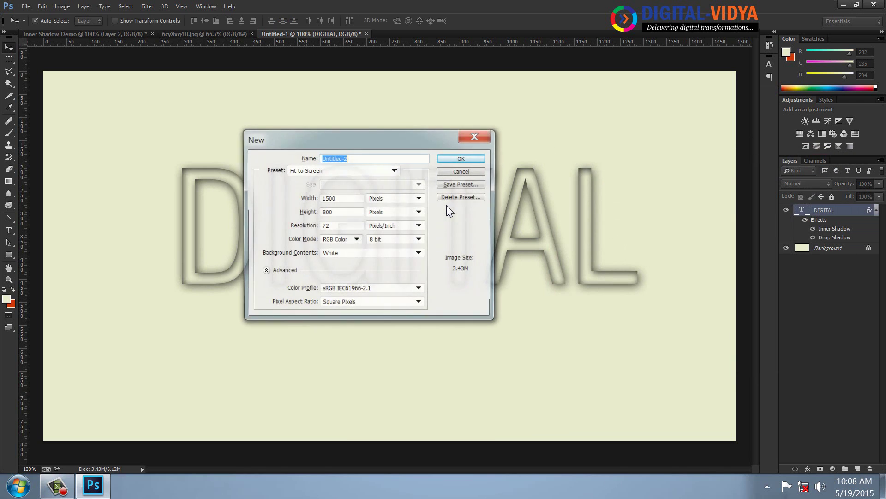
key("Return")
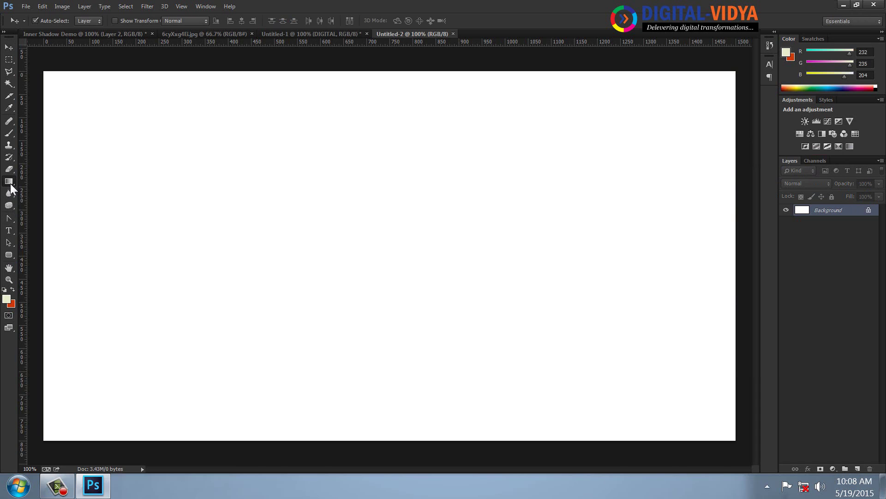
left_click(10, 183)
left_click(6, 299)
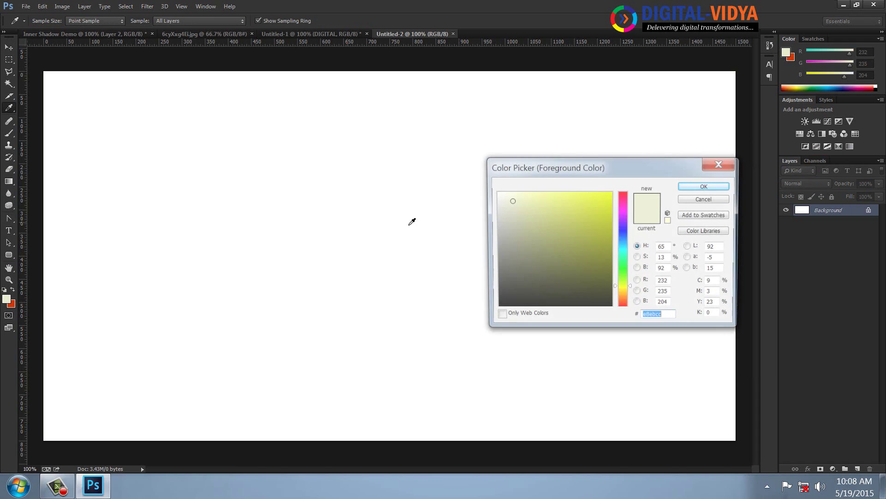
left_click(607, 198)
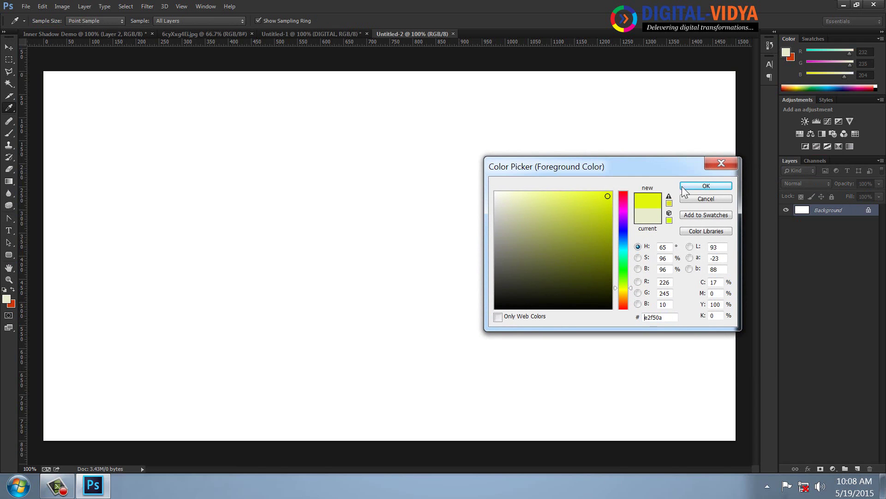
left_click(706, 186)
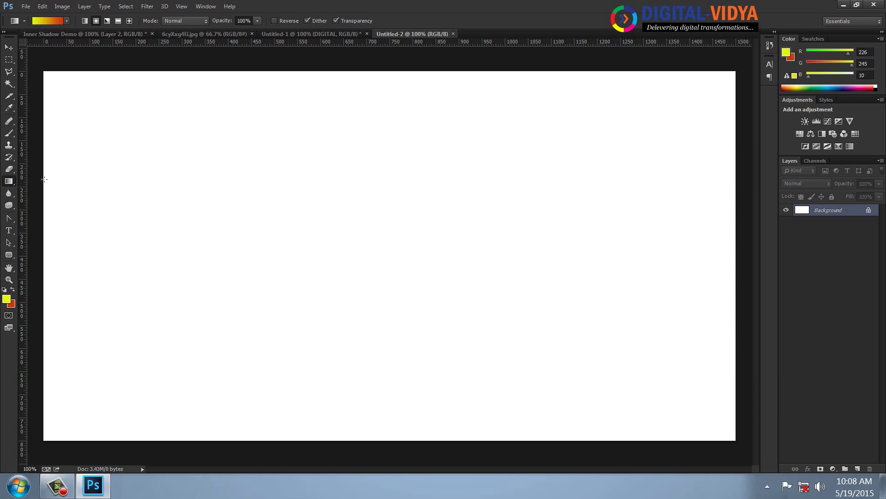
left_click(857, 469)
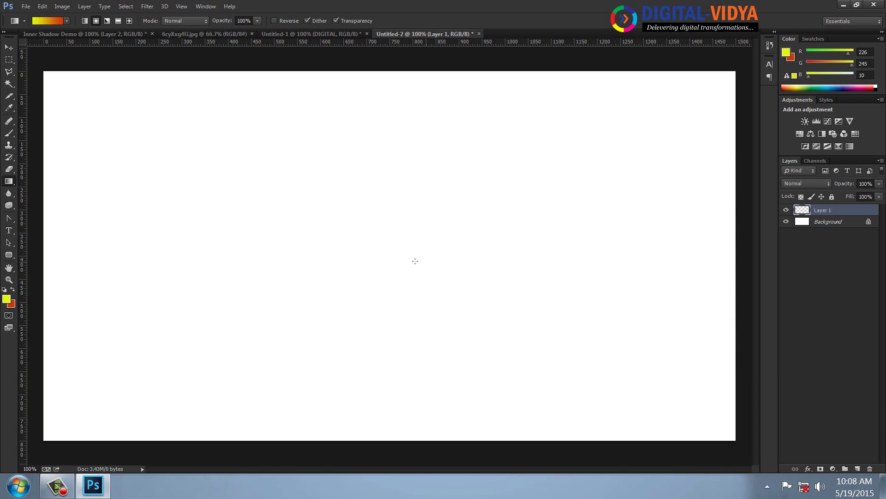
left_click_drag(377, 254, 46, 239)
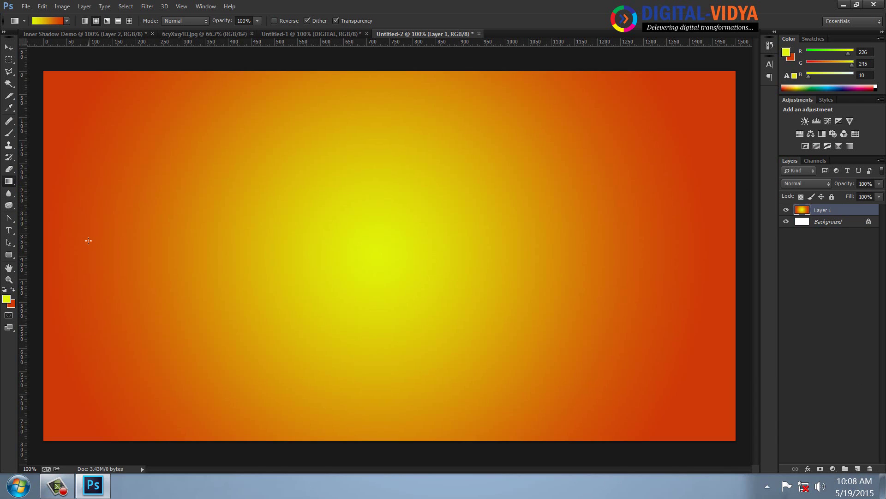
- Load the Shapes library into the Custom Shape tool and draw a large heart on the gradient
left_click(9, 255)
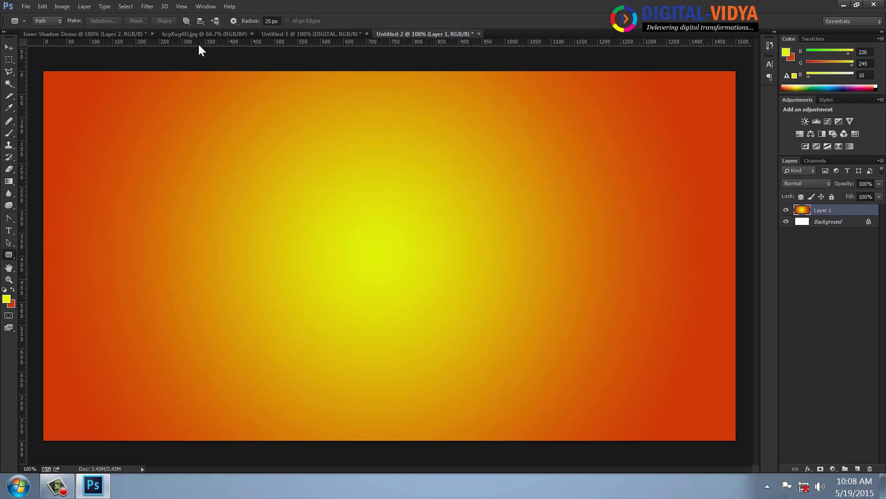
right_click(9, 254)
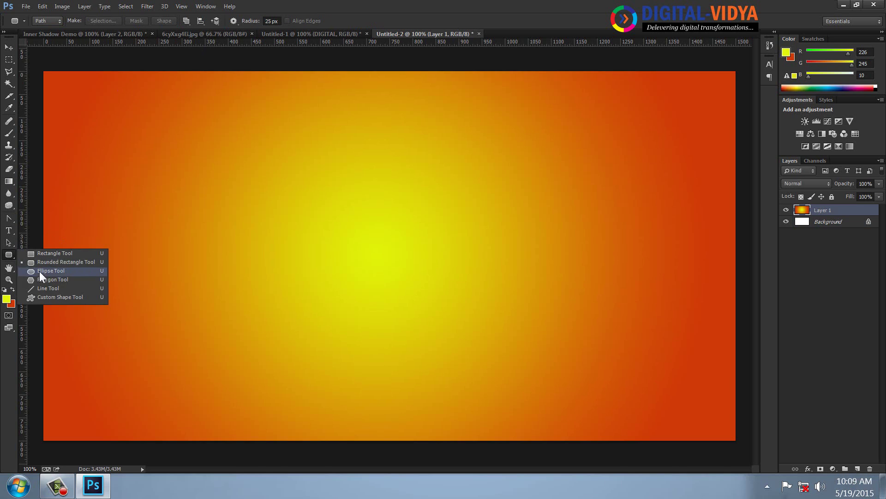
left_click(42, 296)
left_click(277, 22)
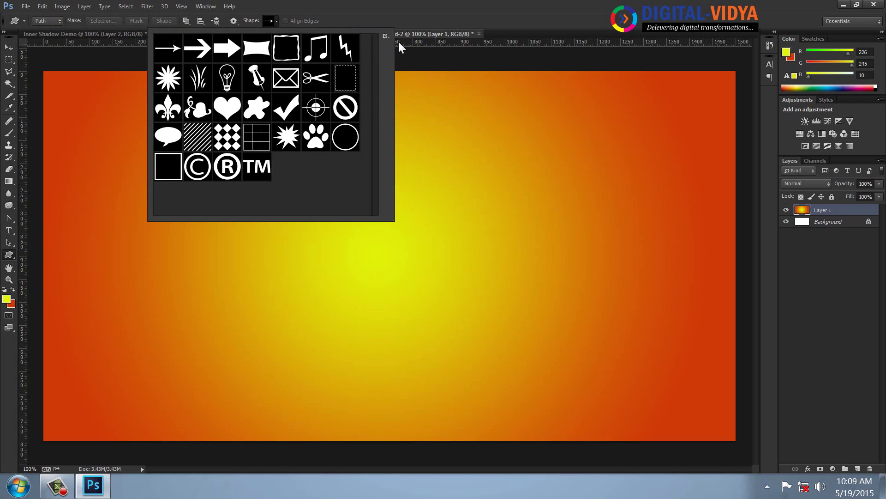
left_click(386, 36)
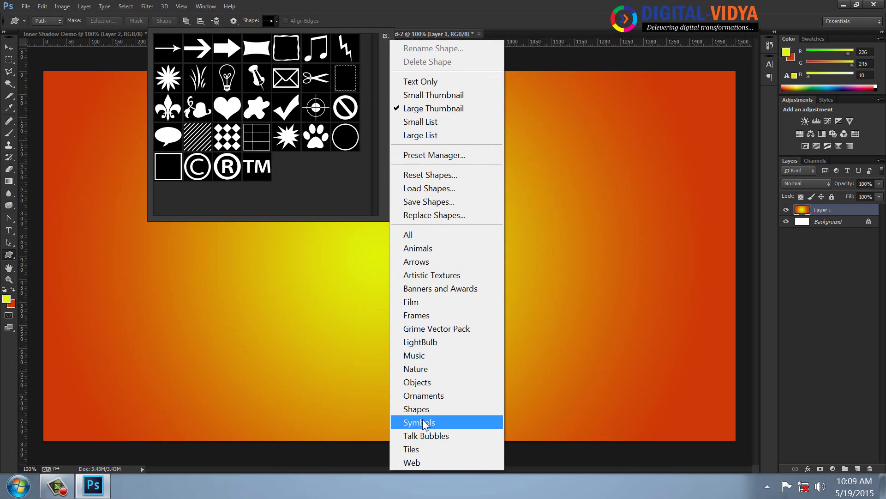
left_click(417, 409)
left_click(402, 184)
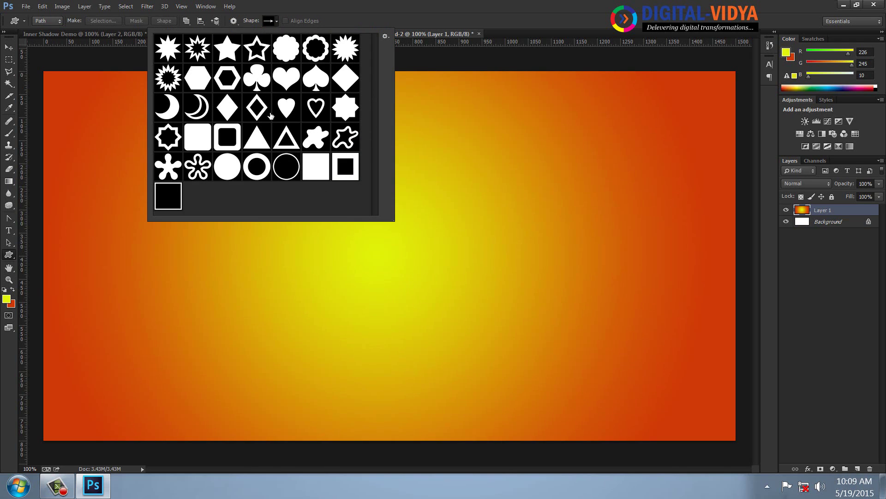
double_click(289, 113)
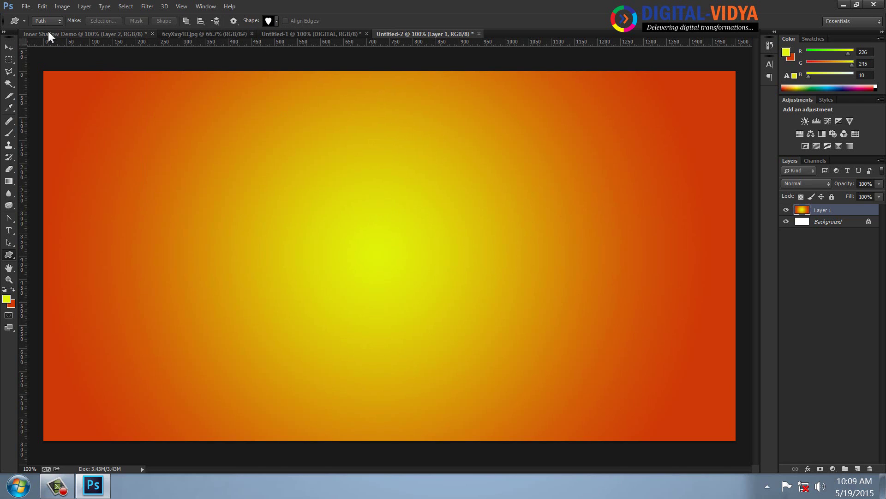
left_click_drag(255, 167, 540, 408)
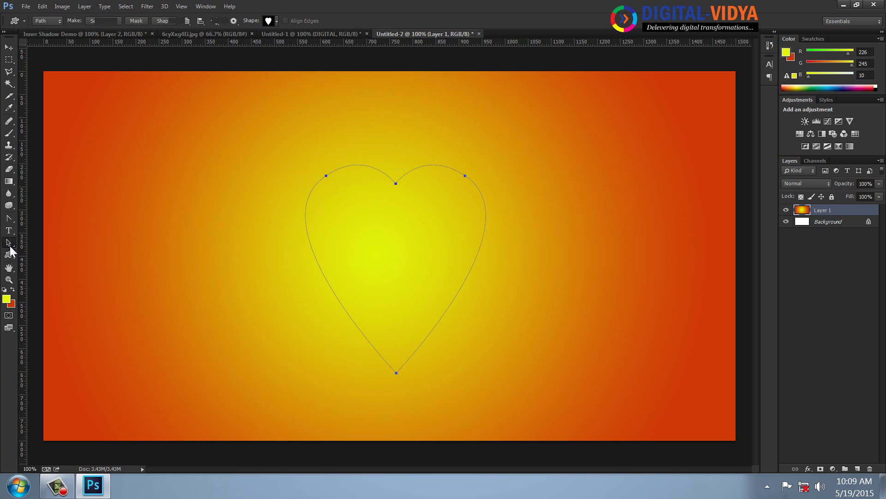
- Pull the heart's top anchor down to deepen its dip, then load the path as a selection
left_click(8, 243)
left_click(51, 241)
left_click(396, 183)
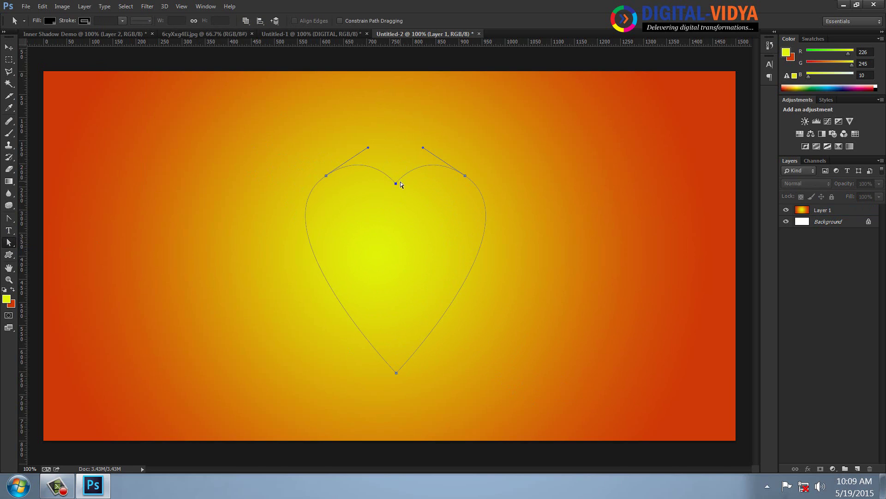
left_click_drag(396, 184, 397, 201)
left_click(246, 123)
key("ctrl+Return")
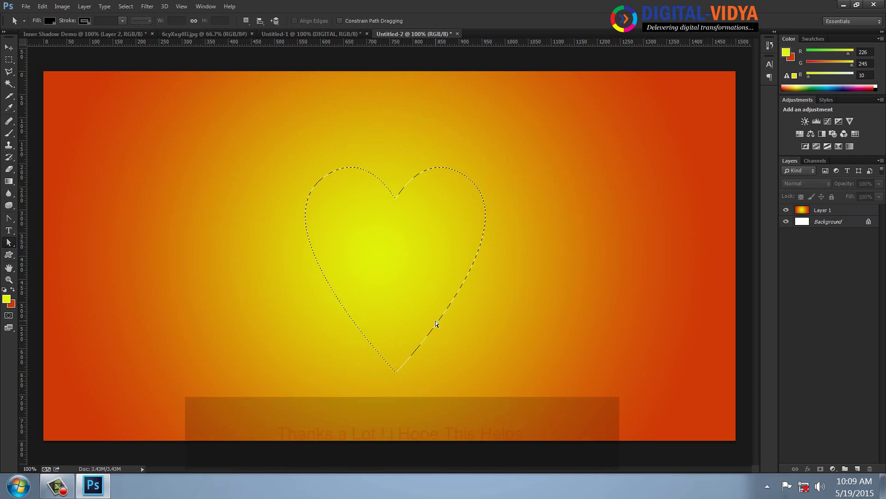
- Copy the heart selection from Layer 1 onto its own layer
left_click(7, 51)
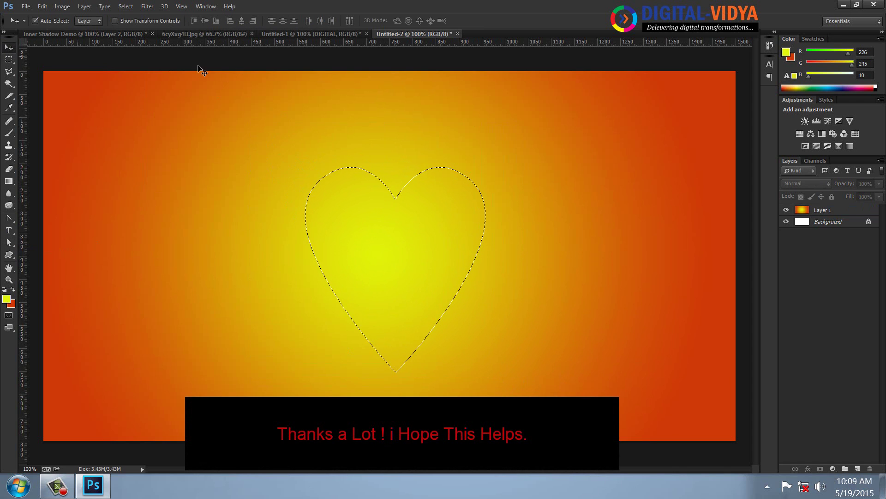
left_click(822, 211)
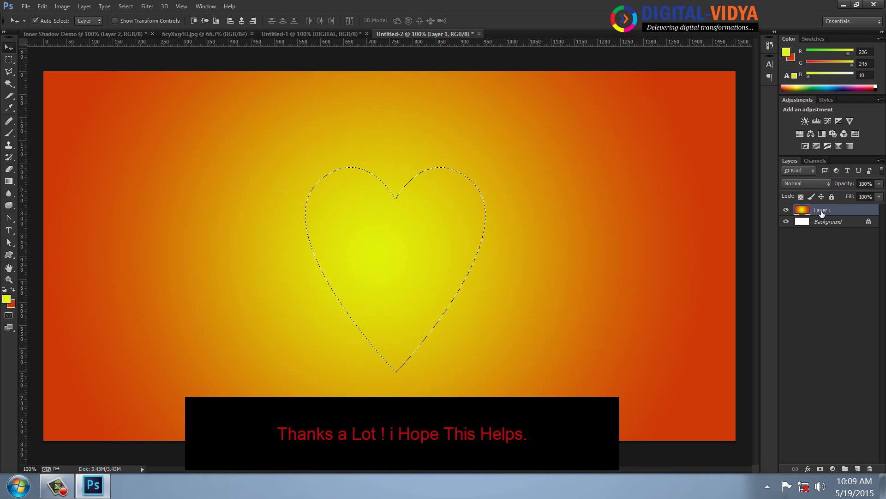
key("ctrl+j")
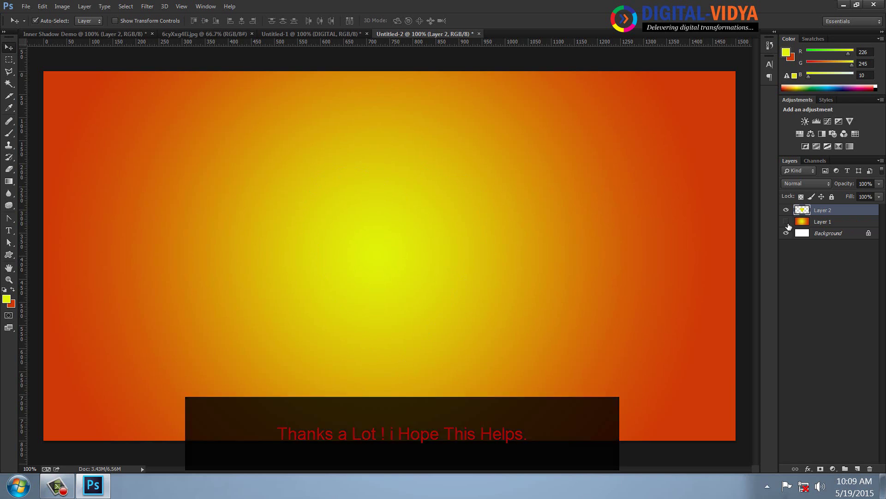
left_click(787, 222)
left_click(787, 223)
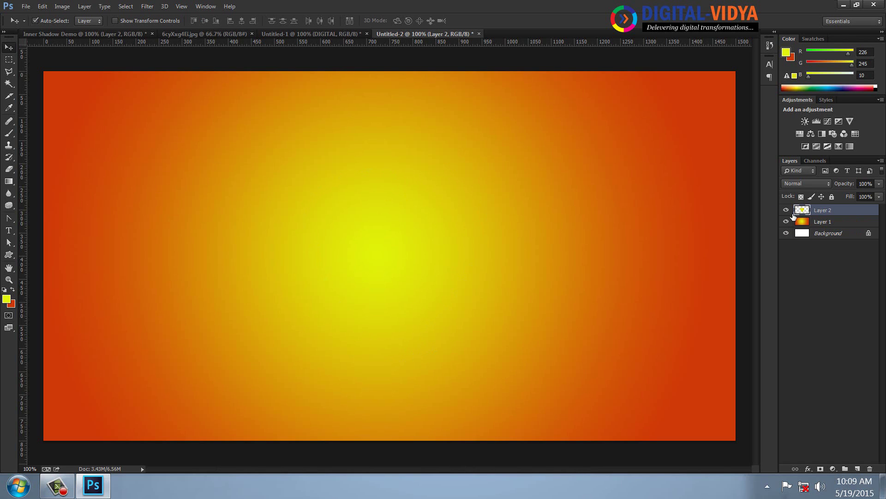
- Give the heart a 73 px Inner Shadow, then add a new layer and select it with the heart
left_click(808, 469)
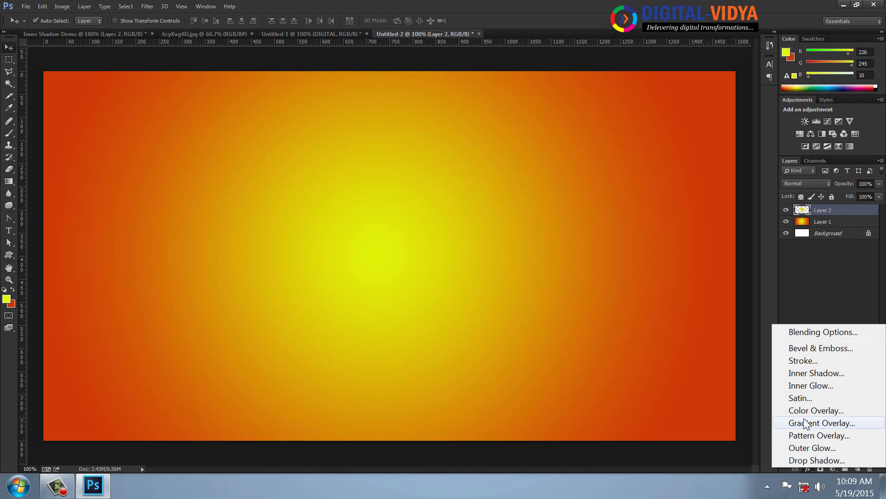
left_click(813, 375)
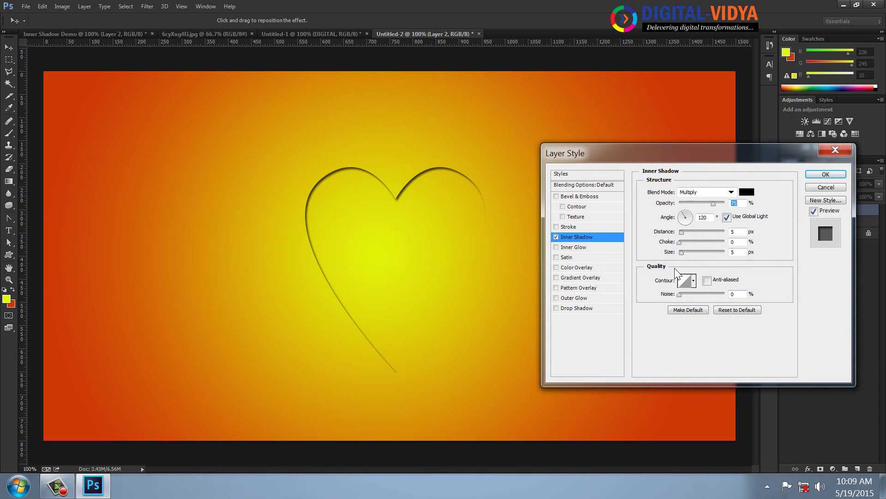
left_click_drag(681, 253, 694, 253)
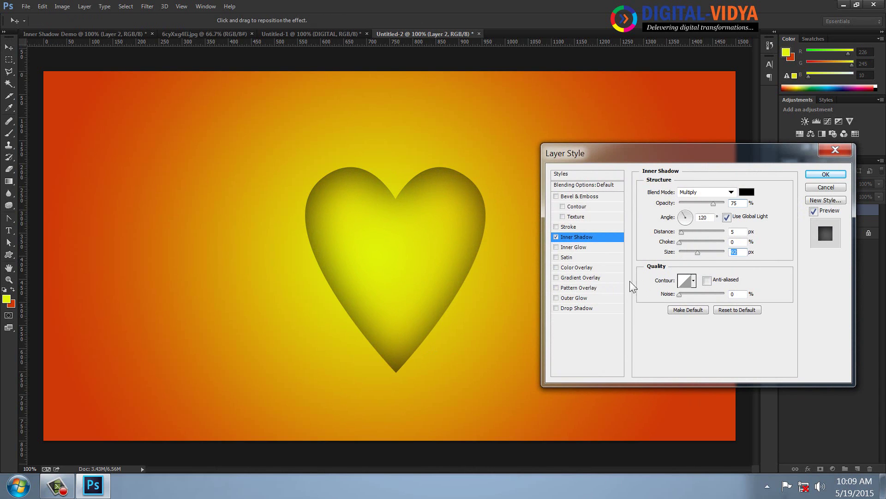
left_click(829, 175)
left_click(859, 468)
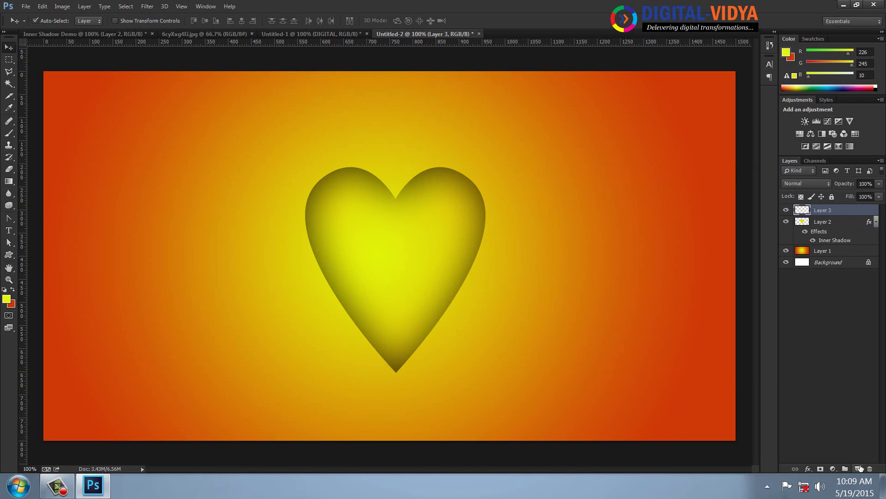
left_click(823, 223, "shift")
- Merge the heart into Layer 3, then duplicate it upper left with a 68 px Inner Shadow merged into Layer 4
key("ctrl+e")
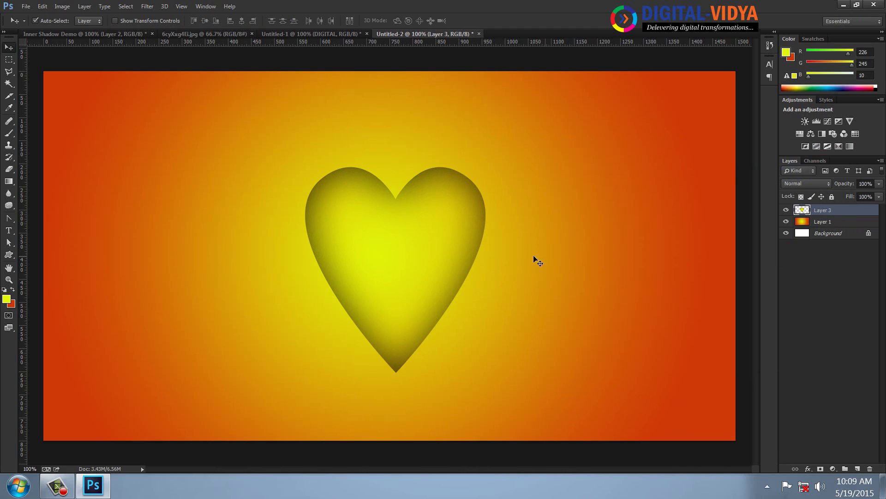
left_click_drag(408, 239, 229, 191)
left_click(807, 468)
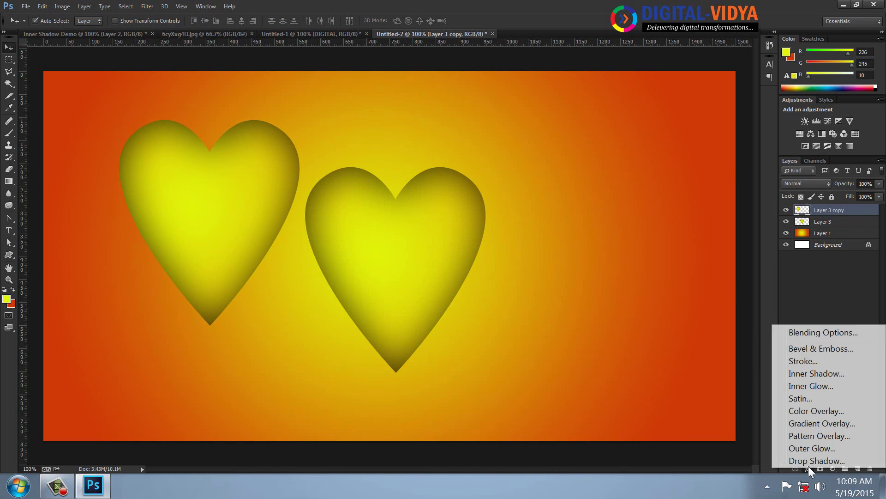
left_click(813, 373)
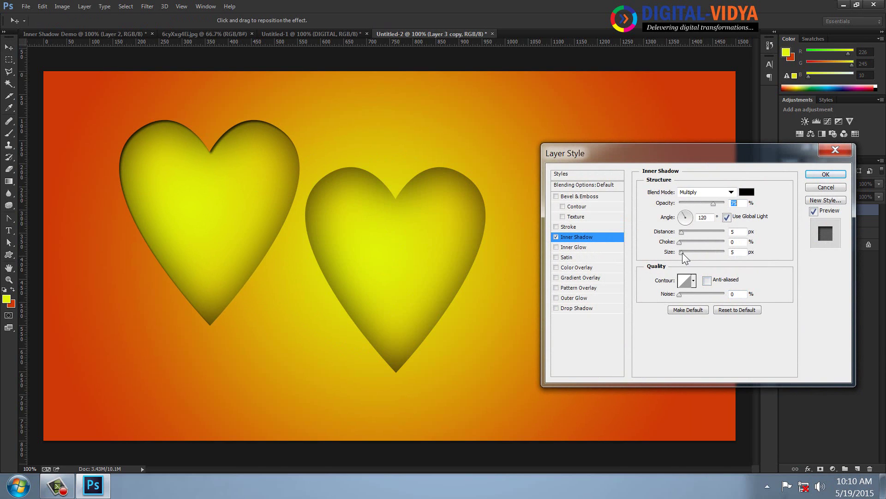
left_click_drag(683, 253, 694, 253)
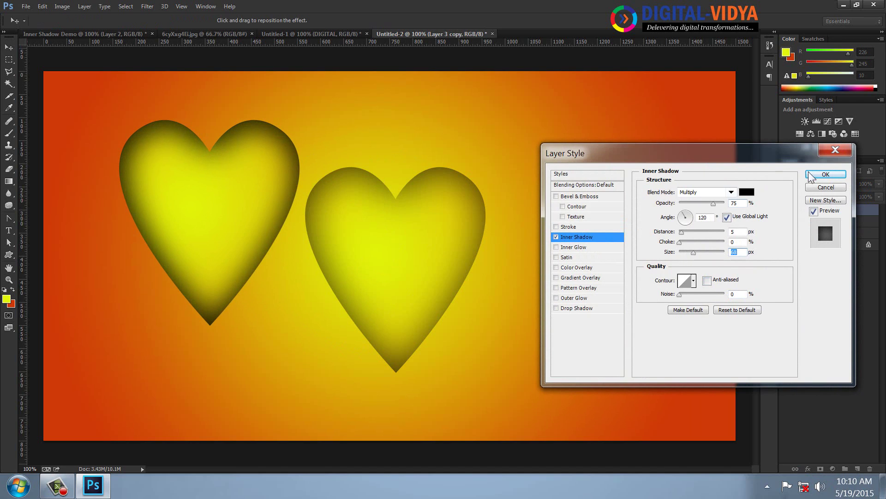
left_click(822, 174)
left_click(858, 468)
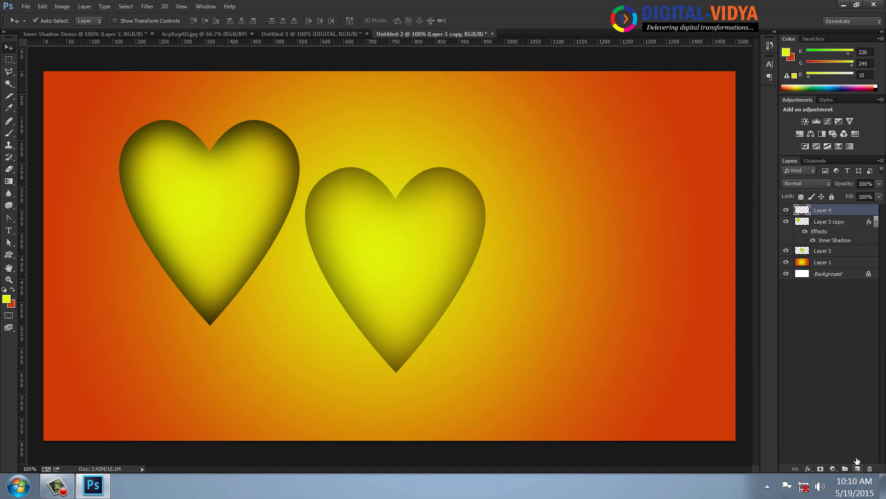
left_click(825, 223, "shift")
key("ctrl+e")
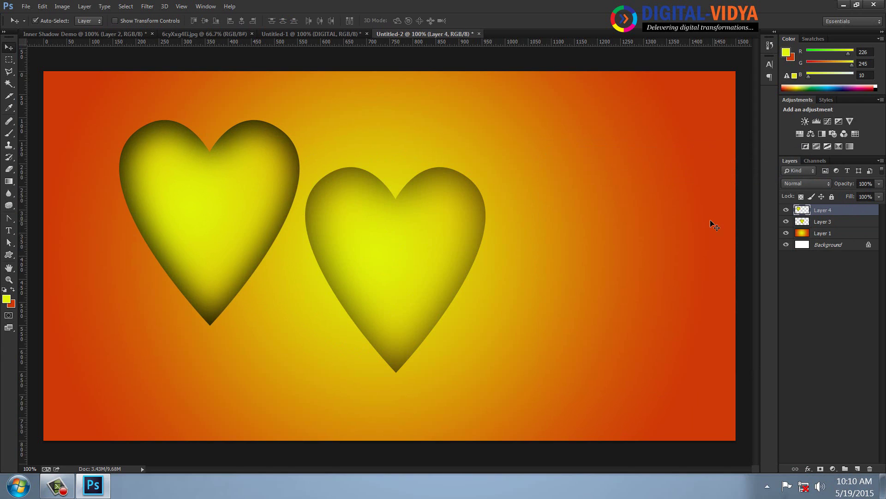
key("ctrl+t")
key("Return")
- Duplicate the heart to the lower right with a 106 px Inner Shadow, merged into Layer 5
left_click_drag(239, 191, 212, 200)
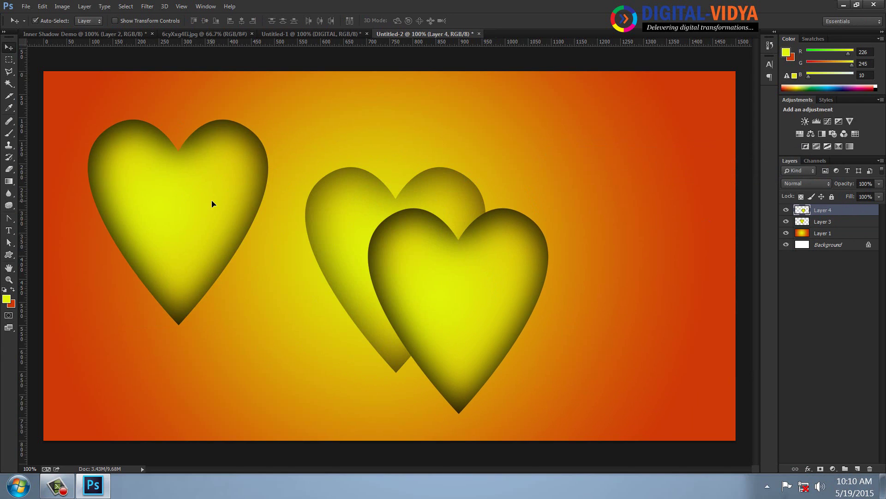
left_click(807, 469)
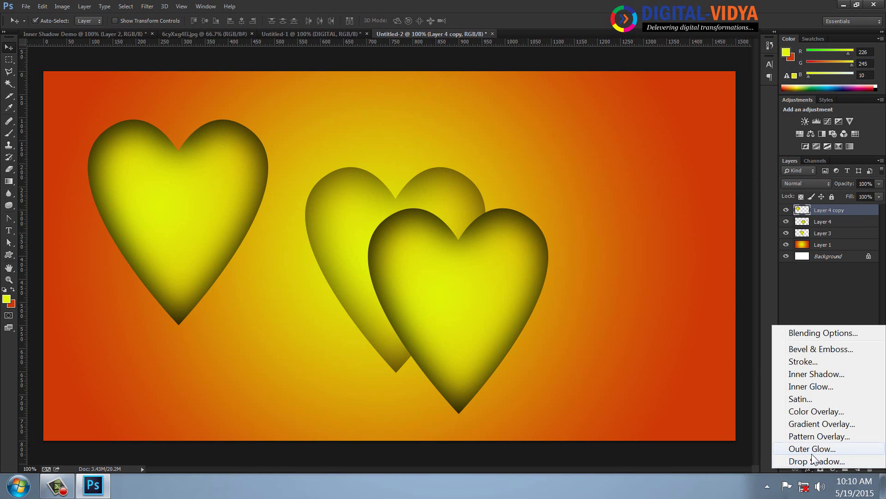
left_click(813, 374)
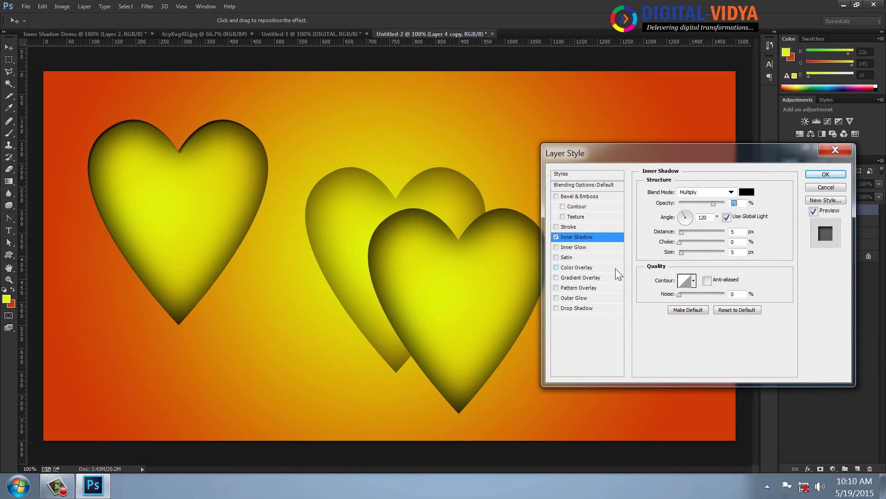
left_click_drag(682, 252, 700, 253)
left_click(819, 175)
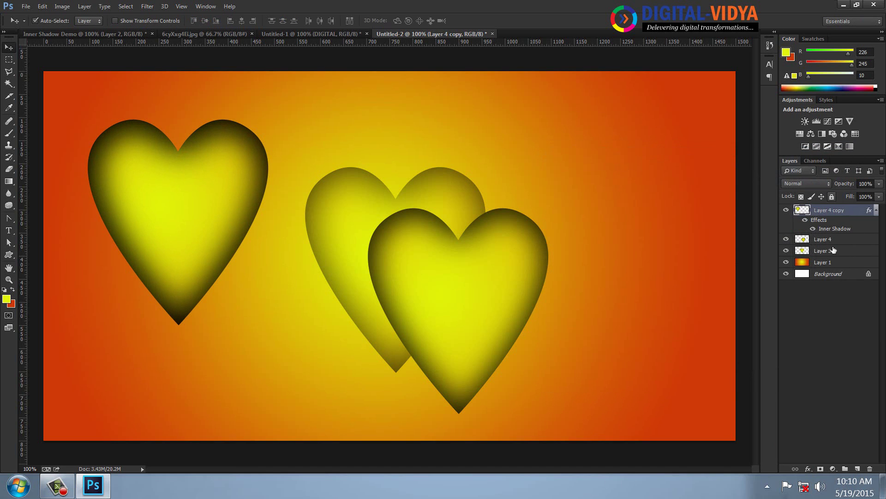
left_click(858, 469)
left_click(828, 224, "shift")
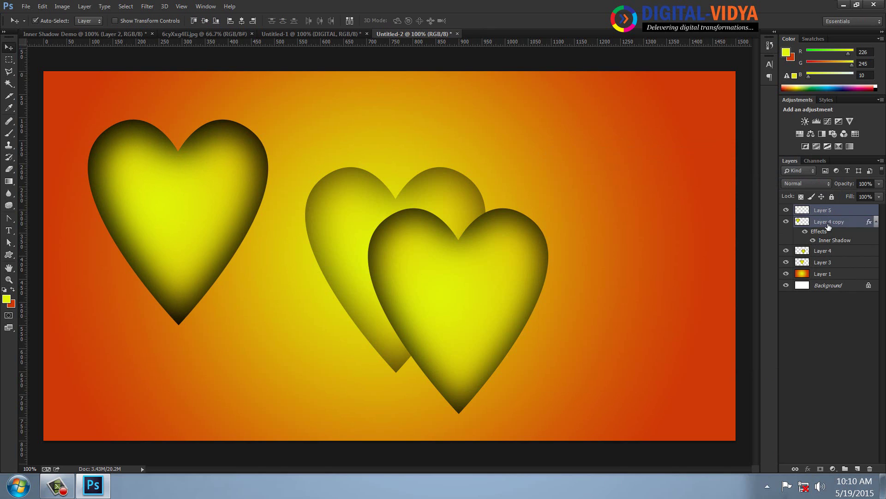
key("ctrl+e")
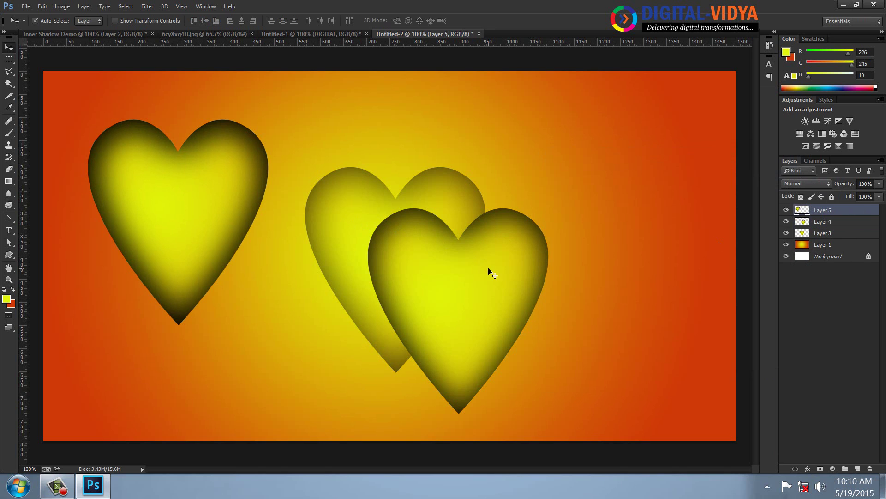
- Scale down the front and left hearts and move the smallest heart to the lower right
key("alt+bracketleft")
key("ctrl+t")
left_click_drag(549, 213, 533, 228)
key("Return")
left_click(229, 196)
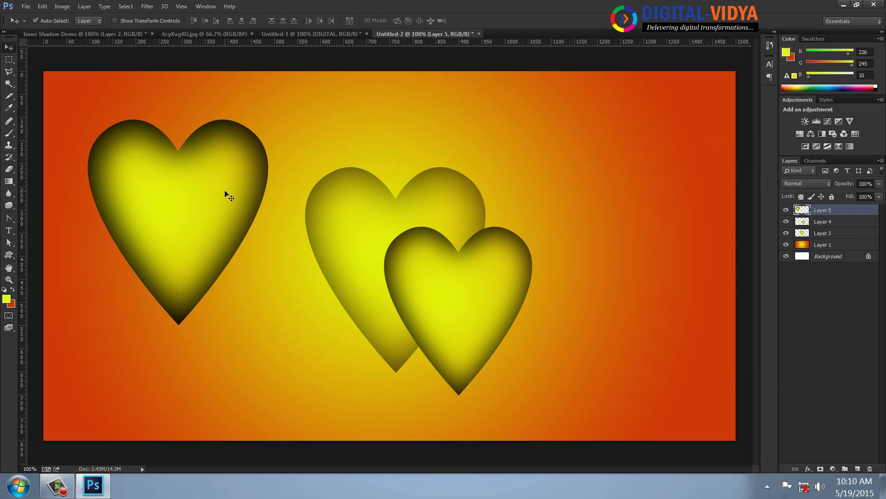
key("ctrl+t")
left_click_drag(269, 117, 241, 149)
key("Return")
left_click_drag(207, 219, 238, 234)
left_click_drag(371, 276, 522, 328)
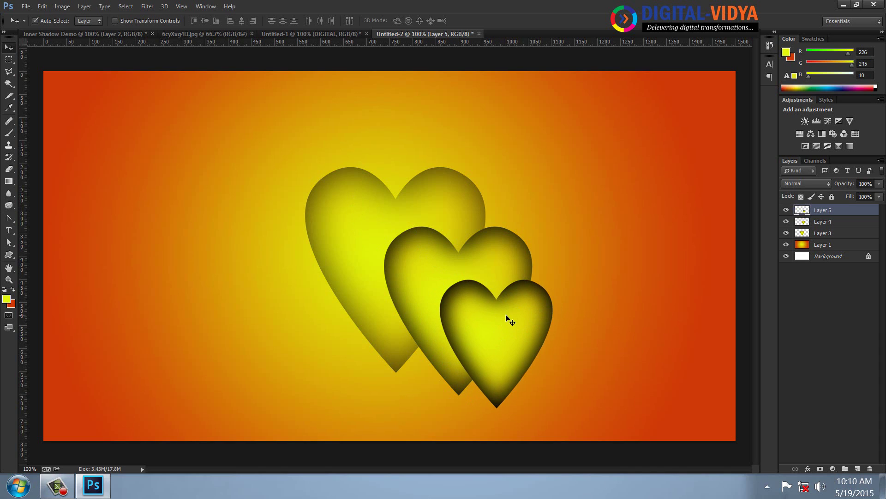
- Set the foreground colour to white (ffffff) for the title text
left_click(9, 230)
left_click(12, 288)
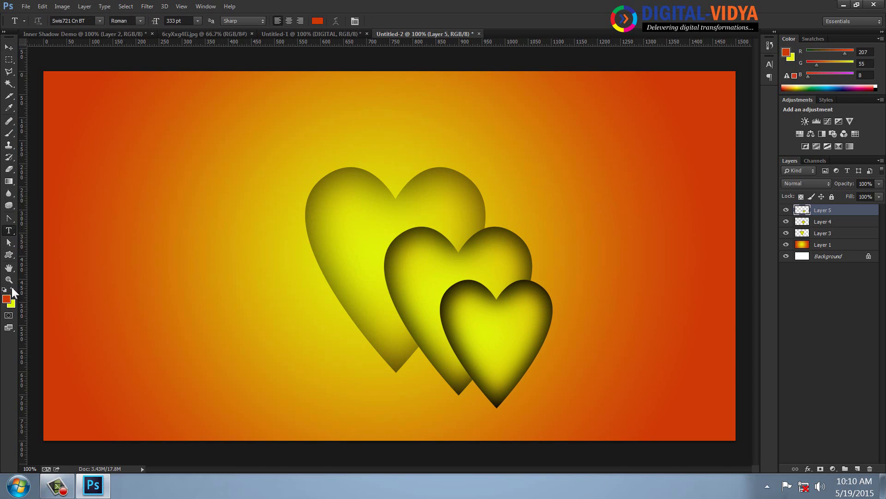
left_click(7, 299)
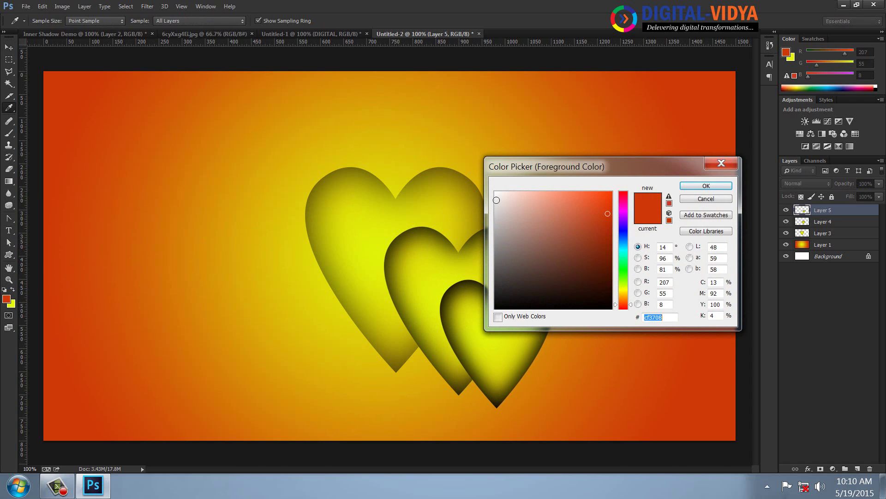
type("ffffff")
left_click(706, 186)
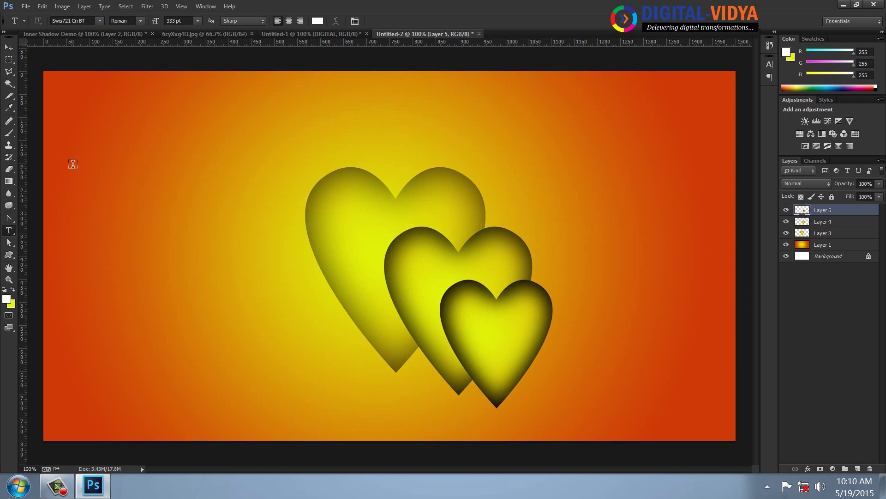
- Type the two-line title INNER / SHADOW at the upper left of the canvas
left_click(130, 165)
type("INNER")
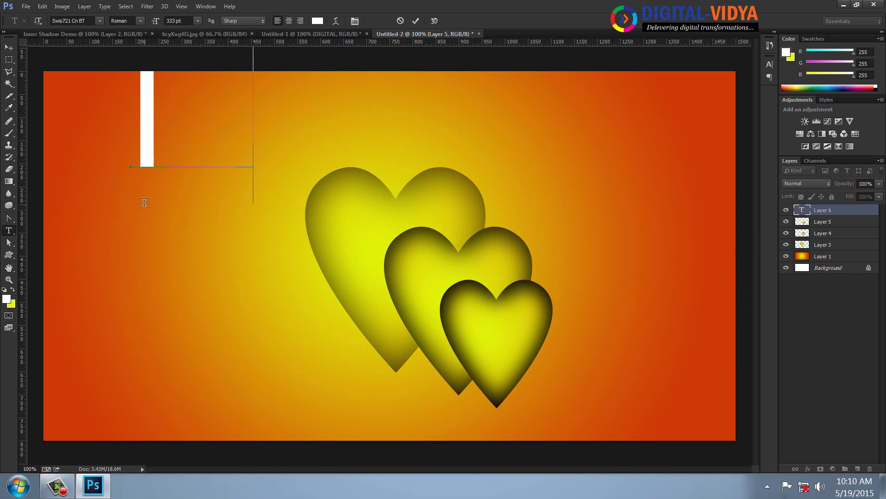
key("Return")
type("SHADOW")
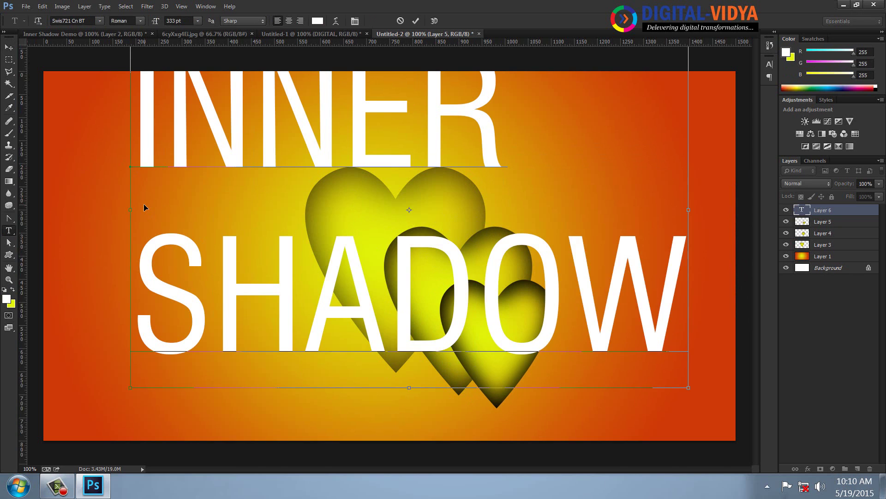
- Set the title to Impact at 100 pt, shift it further left and commit it
key("ctrl+a")
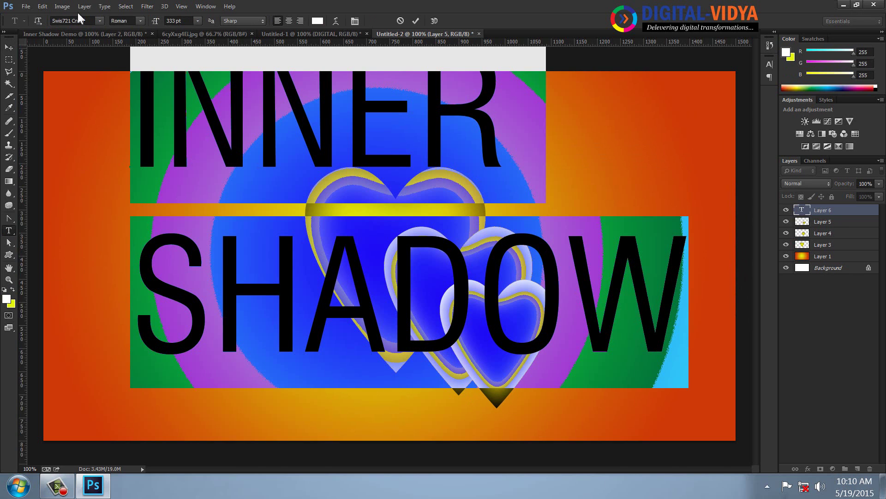
left_click(78, 19)
type("Impact")
key("Return")
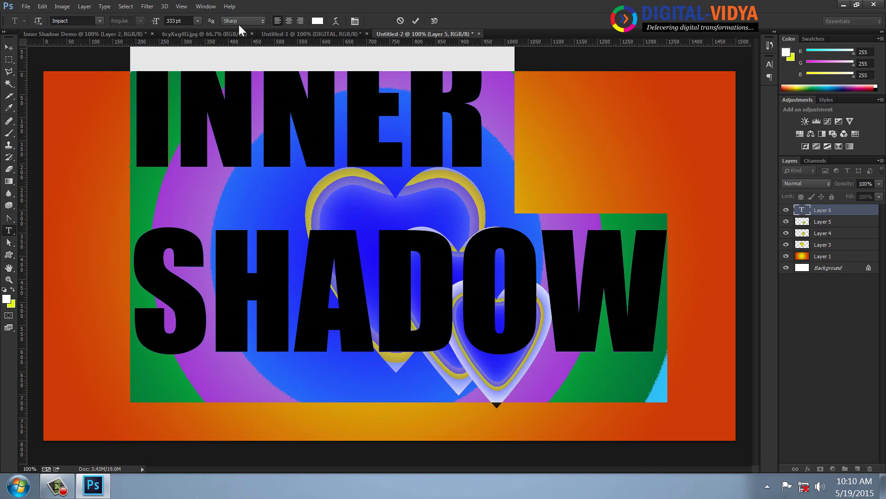
left_click(201, 21)
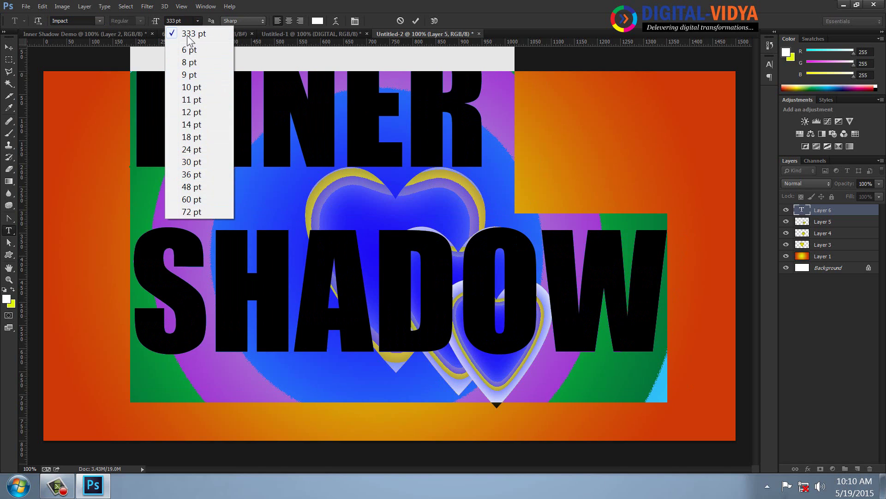
left_click(177, 20)
double_click(172, 21)
type("100")
key("Return")
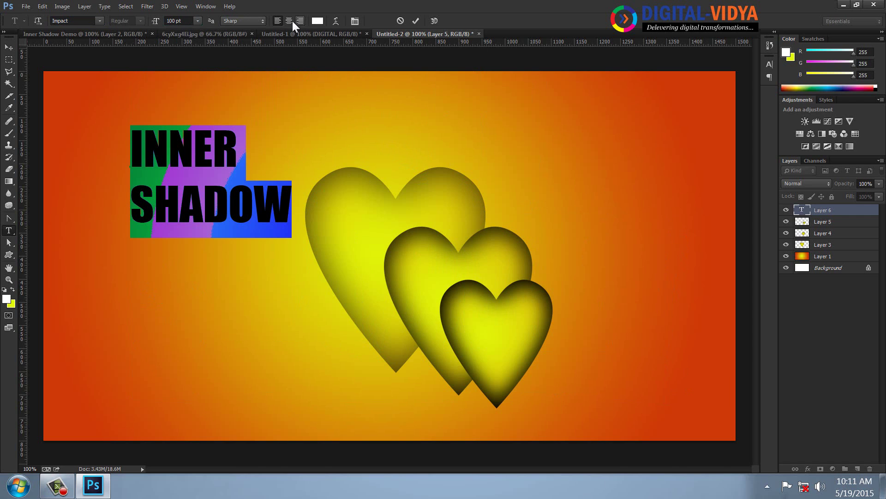
left_click_drag(166, 89, 85, 90)
left_click(10, 48)
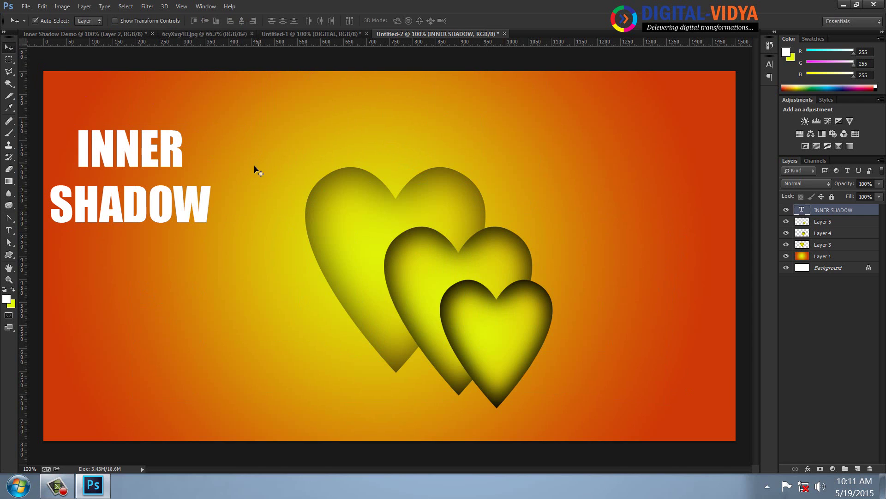
- Enlarge the title to about 168 percent and move it toward the canvas centre
key("ctrl+t")
left_click_drag(226, 120, 277, 85)
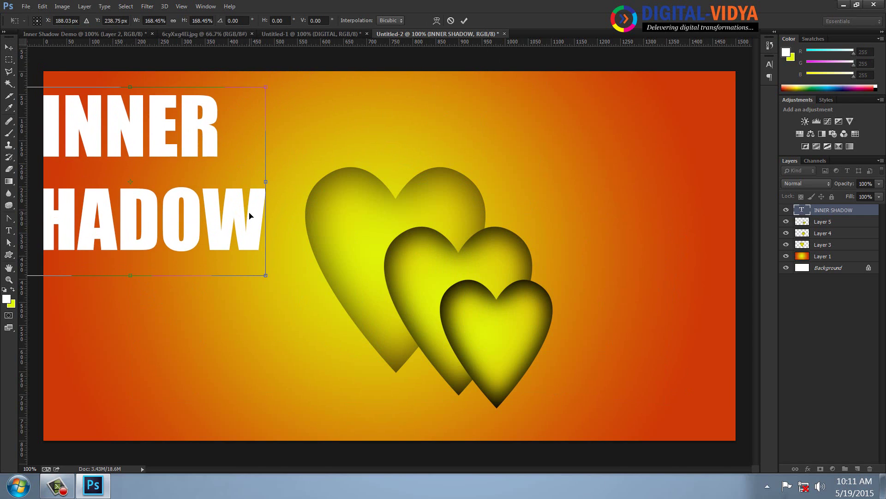
left_click_drag(249, 213, 524, 248)
key("Return")
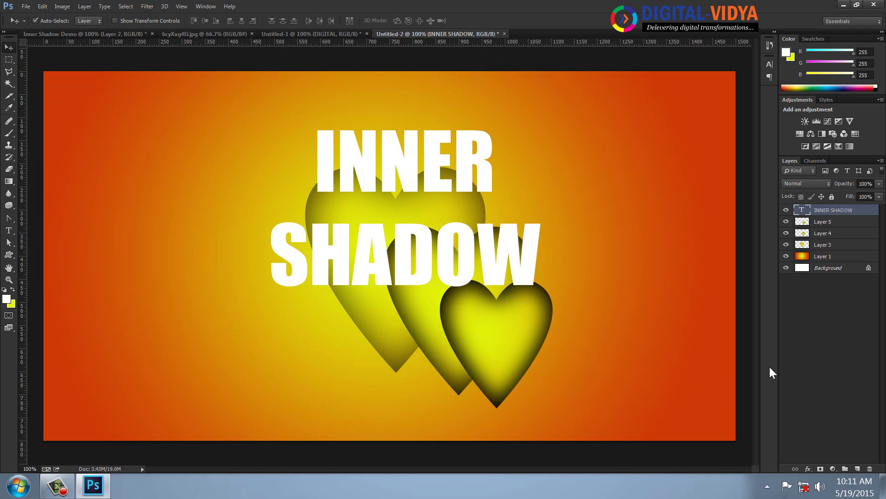
- Add an Inner Shadow and a size 24 Drop Shadow to the title
left_click(808, 468)
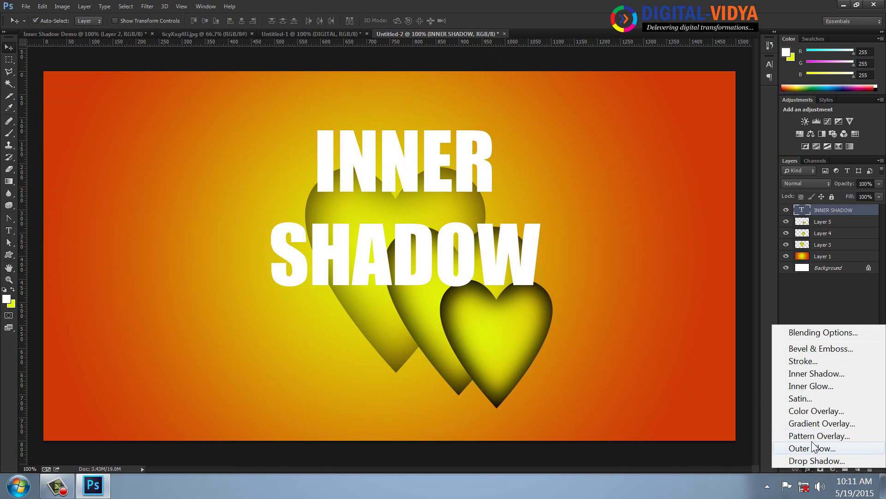
left_click(807, 373)
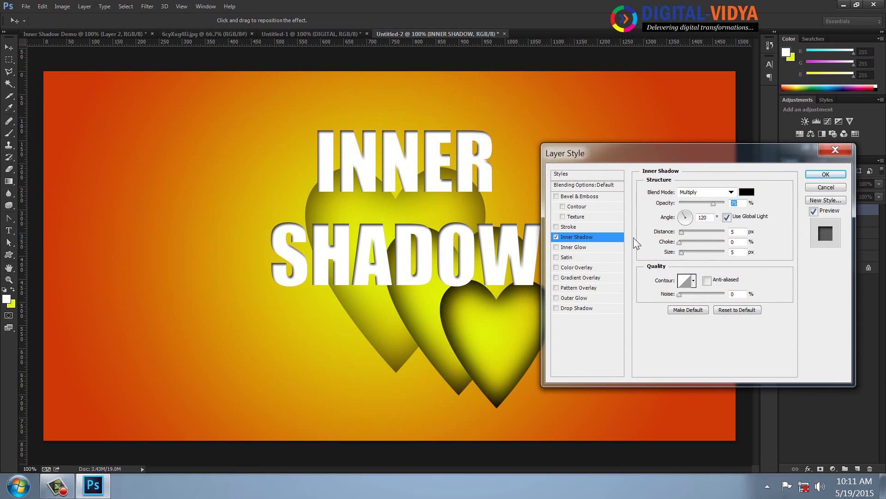
left_click_drag(682, 254, 682, 253)
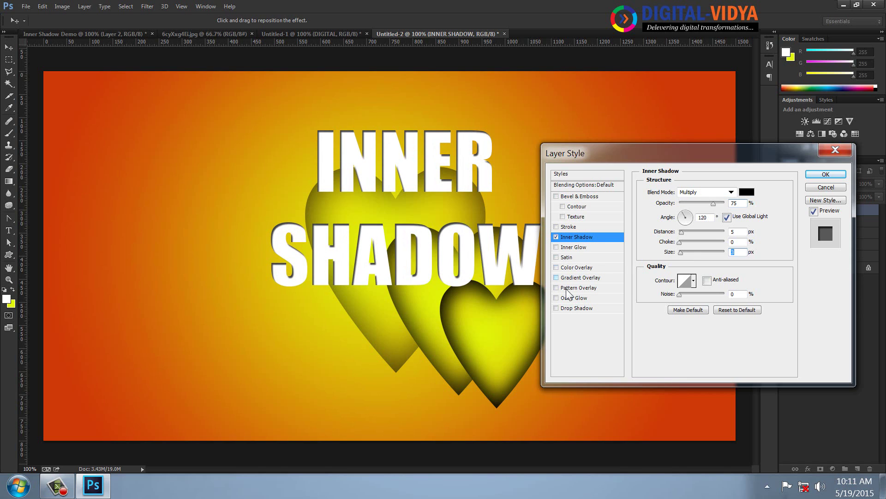
left_click(556, 308)
left_click(575, 309)
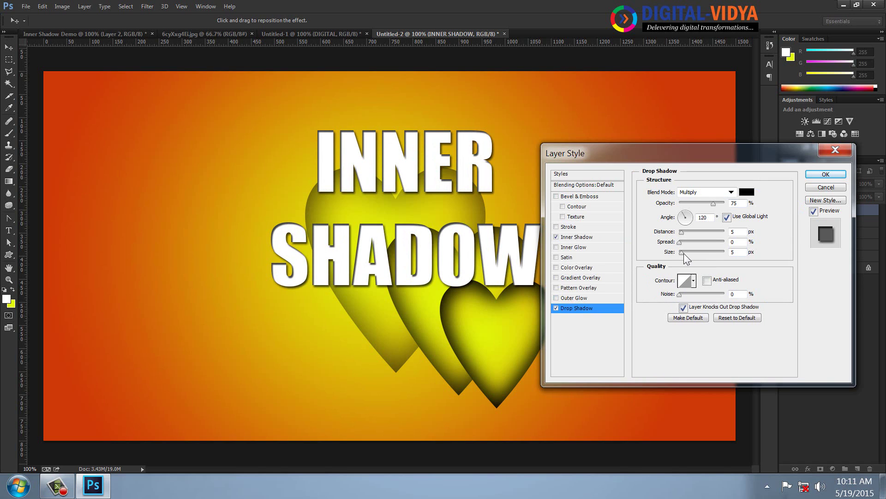
left_click_drag(683, 253, 683, 253)
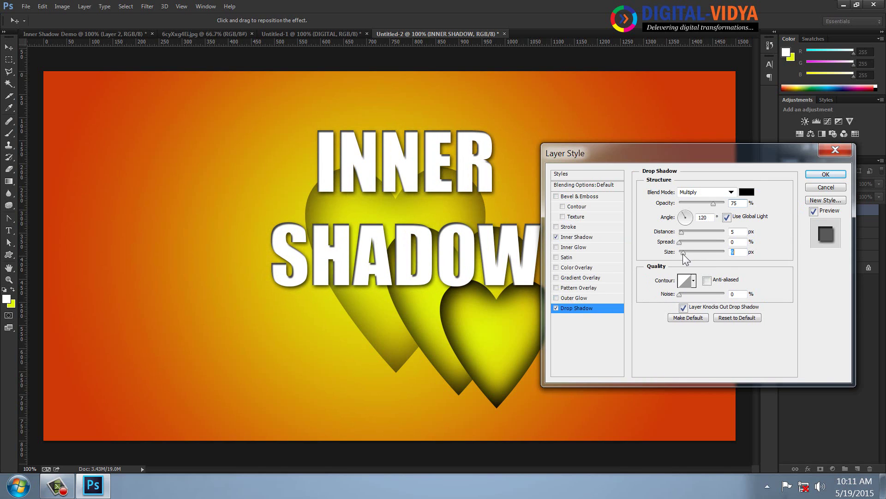
left_click(825, 174)
- Lower the title's opacity to position it, restore full opacity, and place it at the upper right
left_click(879, 184)
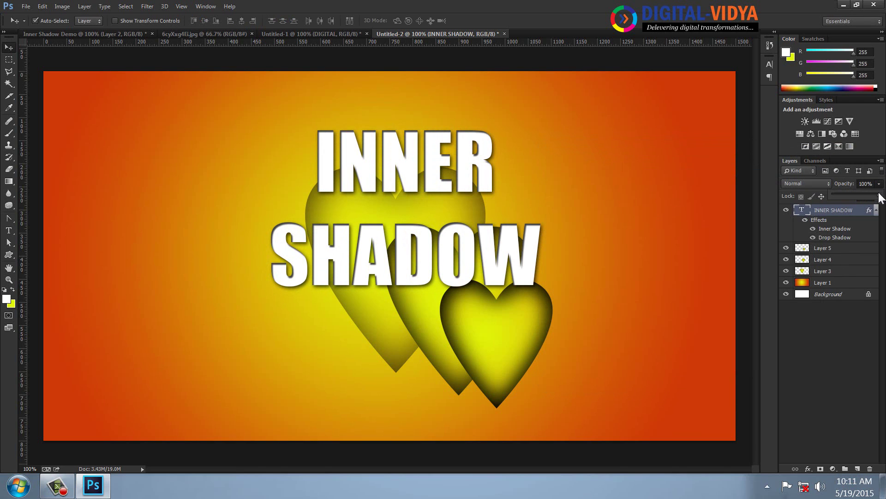
left_click_drag(880, 194, 838, 195)
left_click_drag(473, 161, 478, 215)
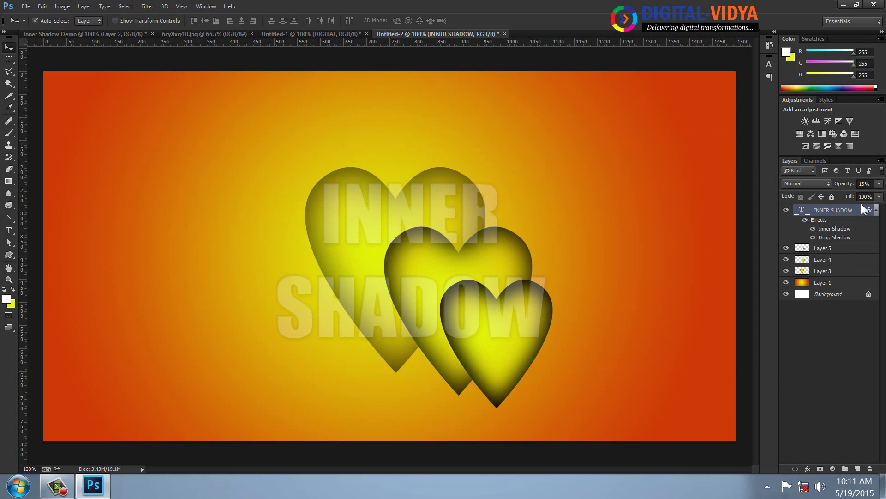
left_click(879, 185)
left_click_drag(867, 195, 885, 195)
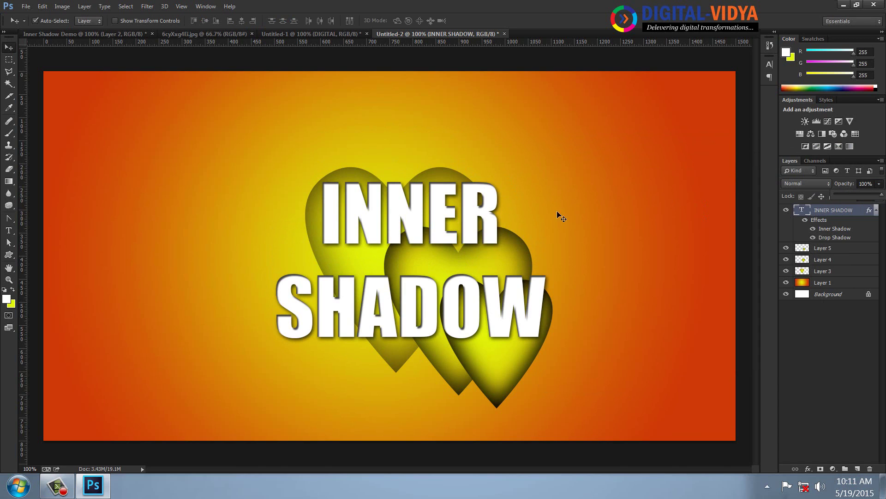
left_click_drag(504, 200, 689, 113)
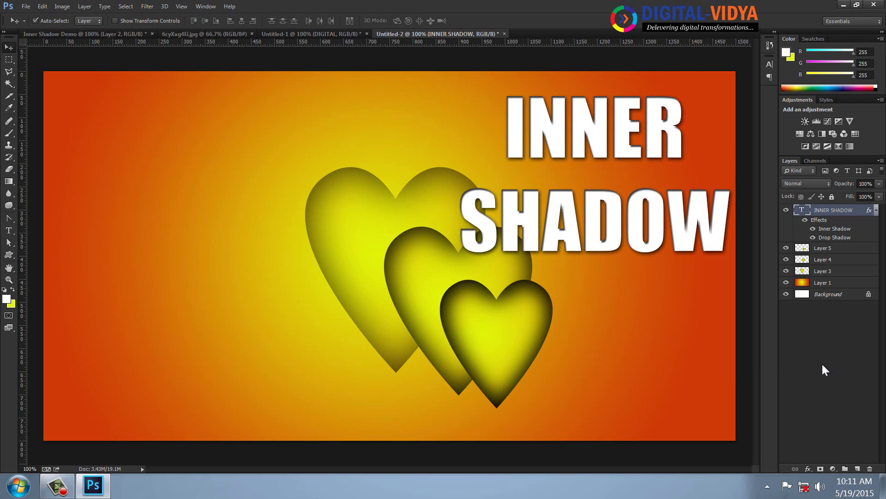
- Fill a tall rectangle at the left of a new layer with white
left_click(858, 469)
left_click(9, 59)
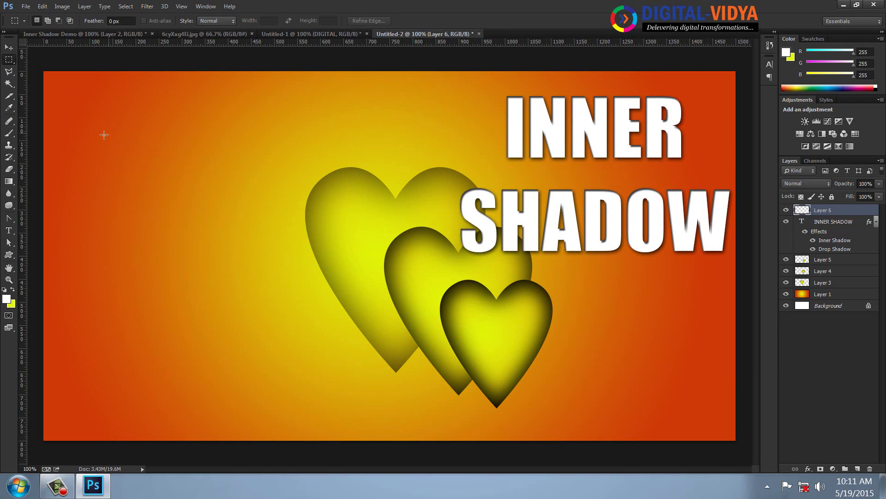
left_click_drag(86, 133, 242, 343)
key("alt+BackSpace")
- Hollow the rectangle into a frame via an 84% selection, and copy the title's shadow effects onto it
left_click(125, 7)
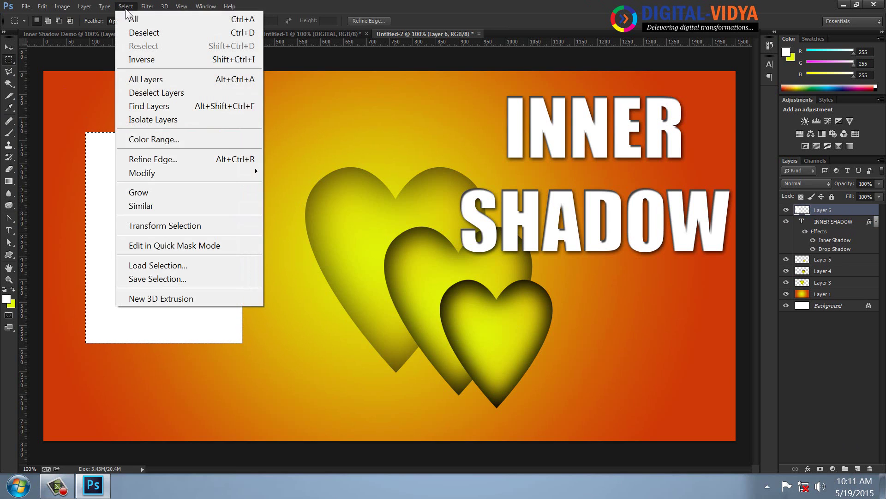
left_click(157, 226)
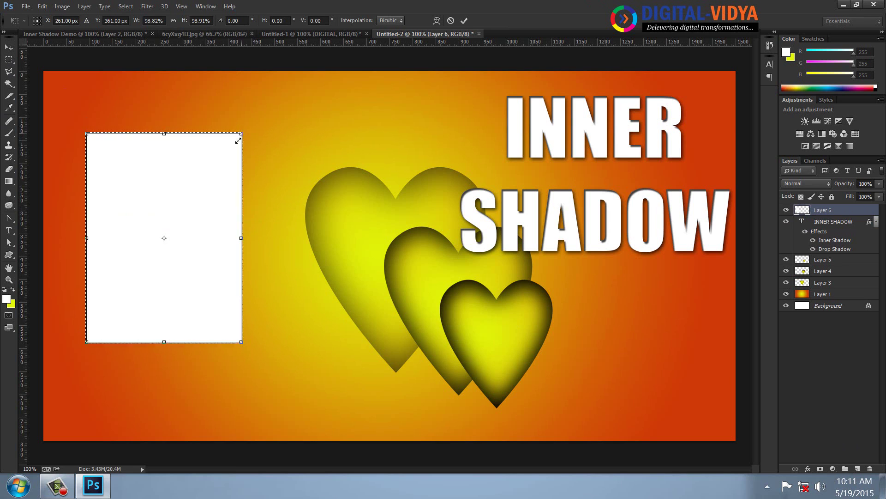
left_click_drag(241, 134, 231, 150)
key("Return")
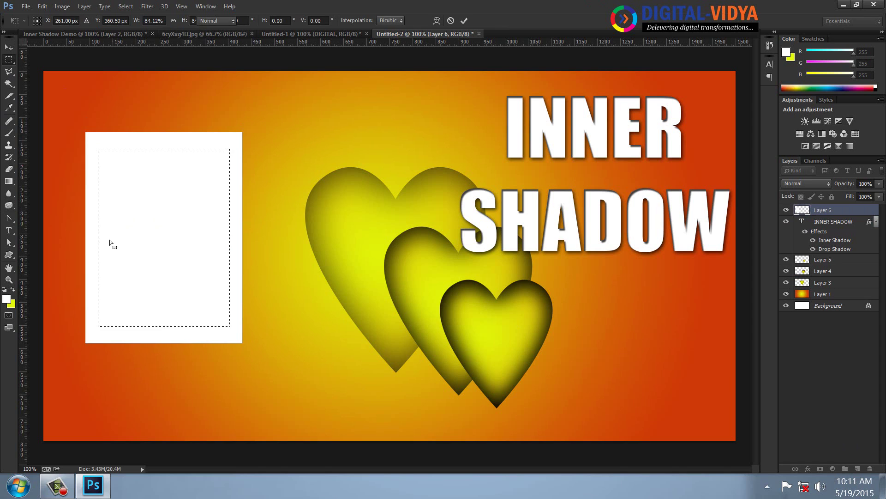
key("Delete")
key("ctrl+d")
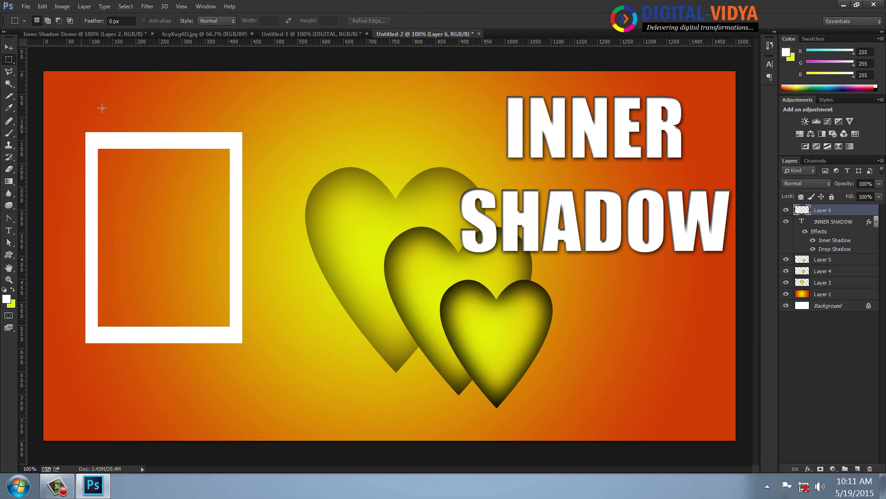
left_click_drag(869, 224, 225, 123)
left_click(8, 47)
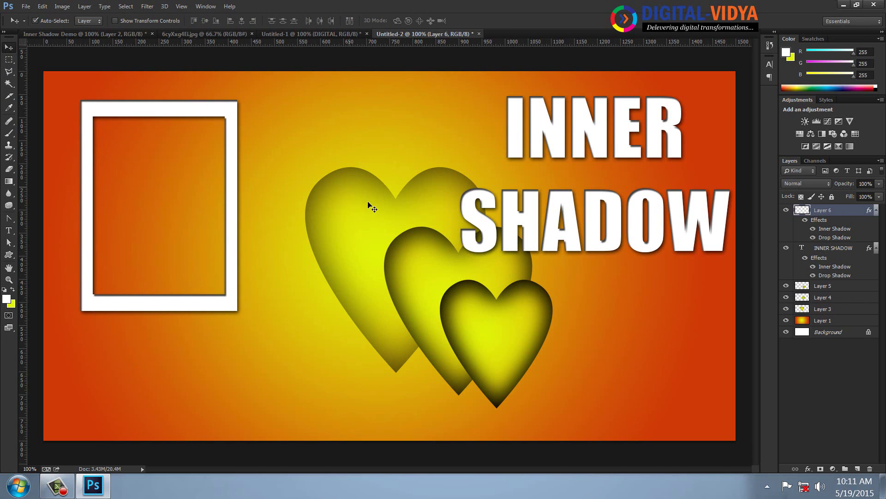
- Drag the shadowed white frame on Layer 6 up and left toward the top-left corner
left_click_drag(232, 301, 217, 284)
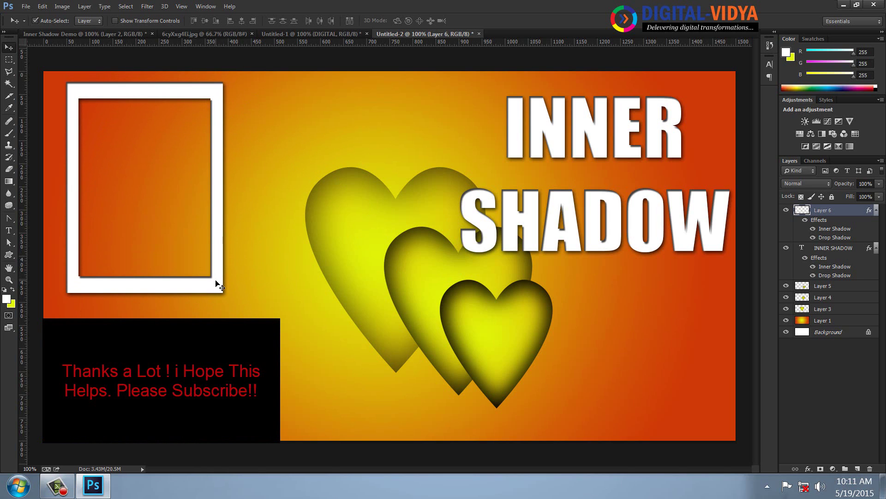